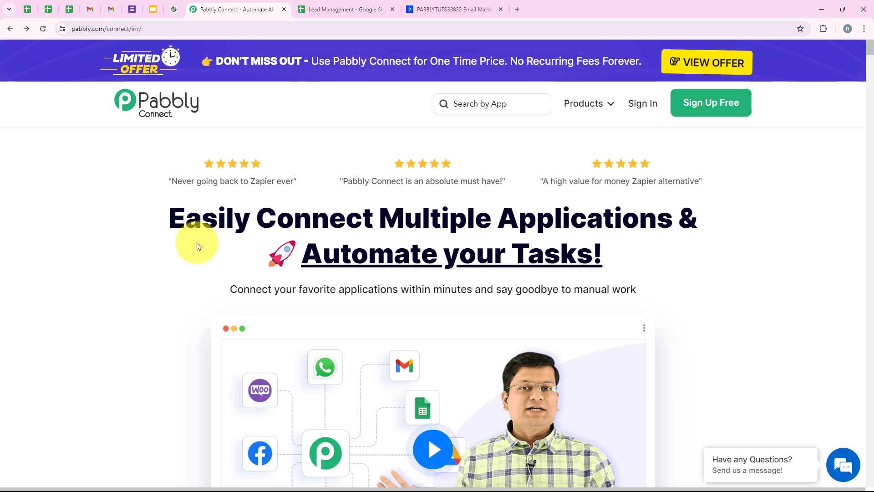
Step: Review the Lead_Details table columns in the Lead Management sheet and the ActiveCampaign dashboard, and return to the Pabbly Connect page
left_click(305, 14)
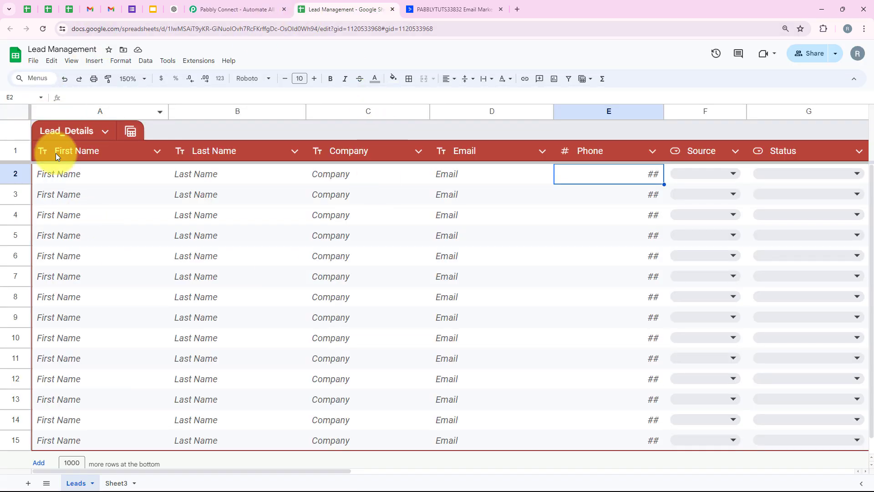
left_click_drag(78, 176, 731, 176)
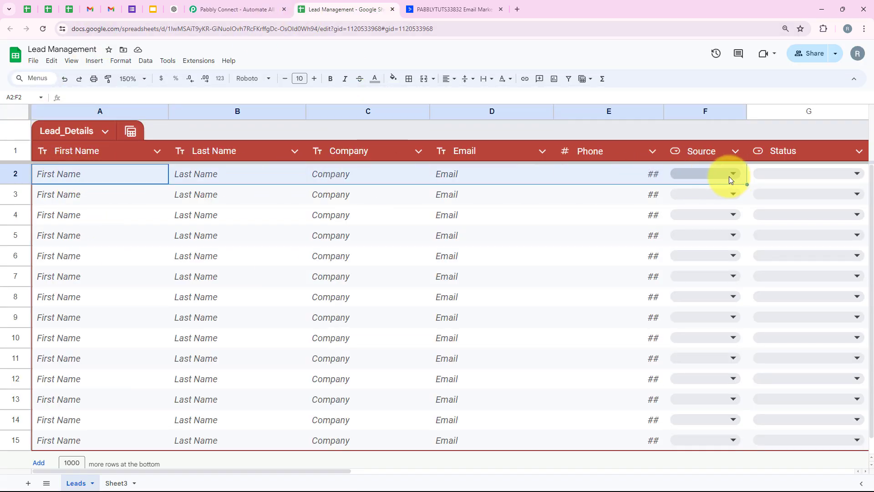
left_click(320, 182)
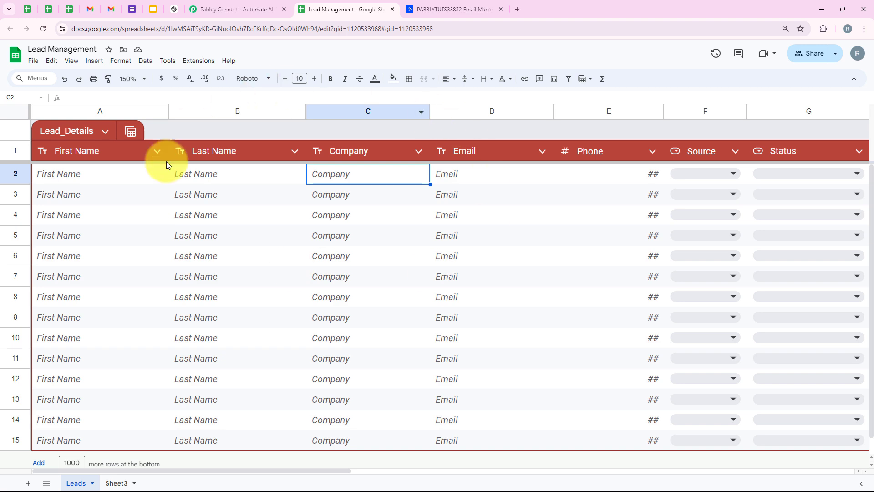
left_click(457, 7)
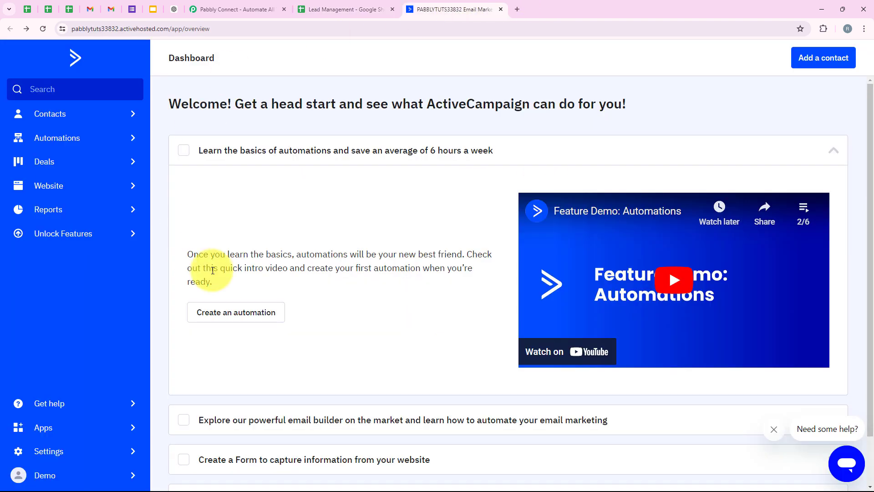
left_click(268, 6)
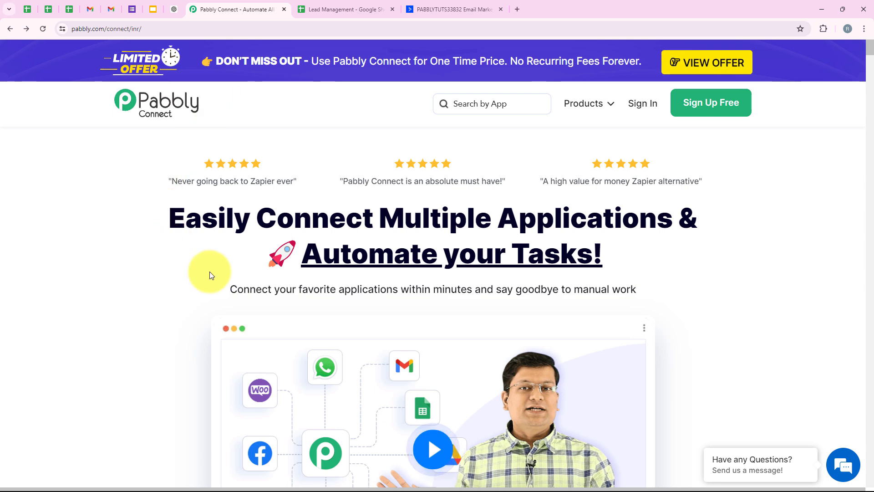
Step: Sign in to the Pabbly account and access Pabbly Connect from the list of all Pabbly apps
left_click(192, 28)
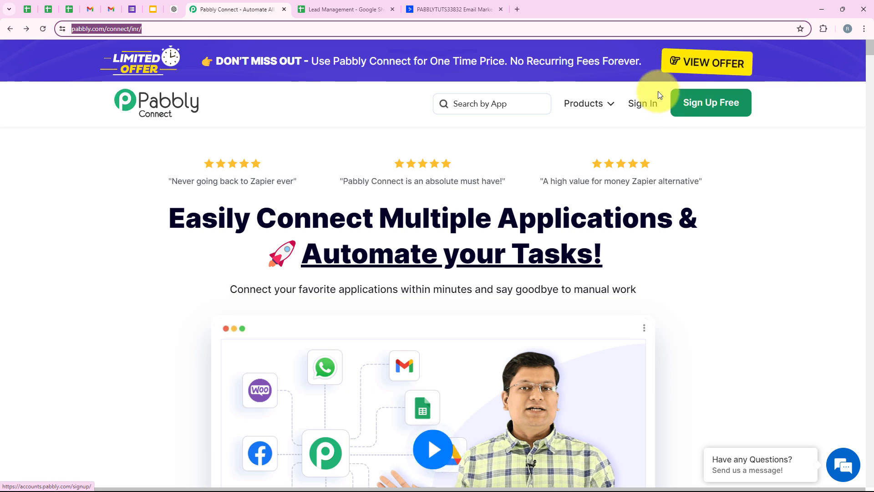
left_click(649, 101)
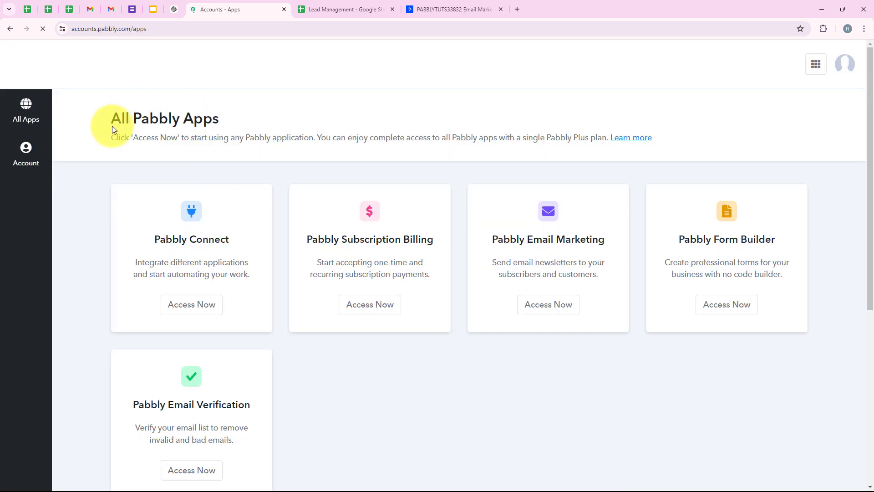
left_click_drag(112, 124, 233, 121)
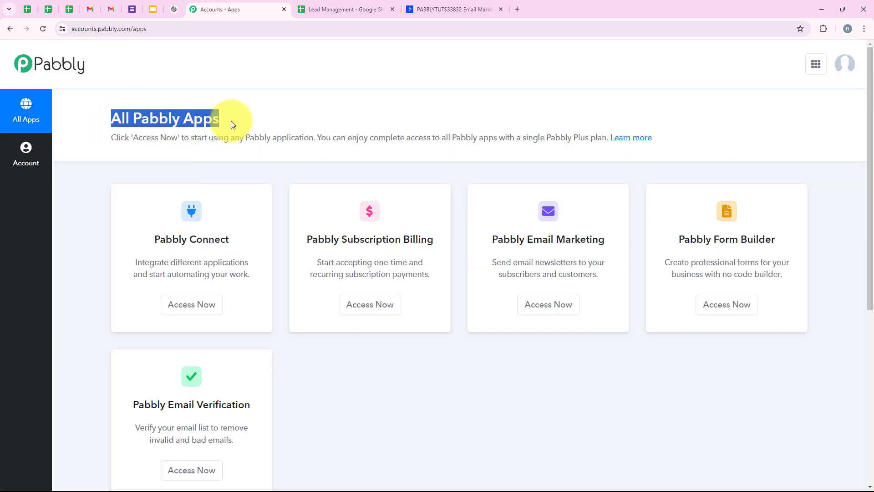
left_click(230, 121)
scroll(256, 277, "down", 1)
scroll(277, 331, "up", 1)
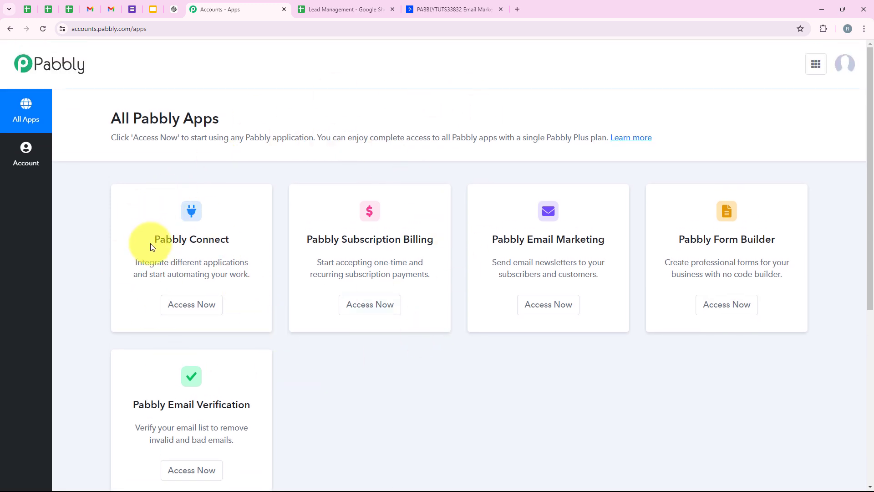
left_click_drag(152, 243, 228, 237)
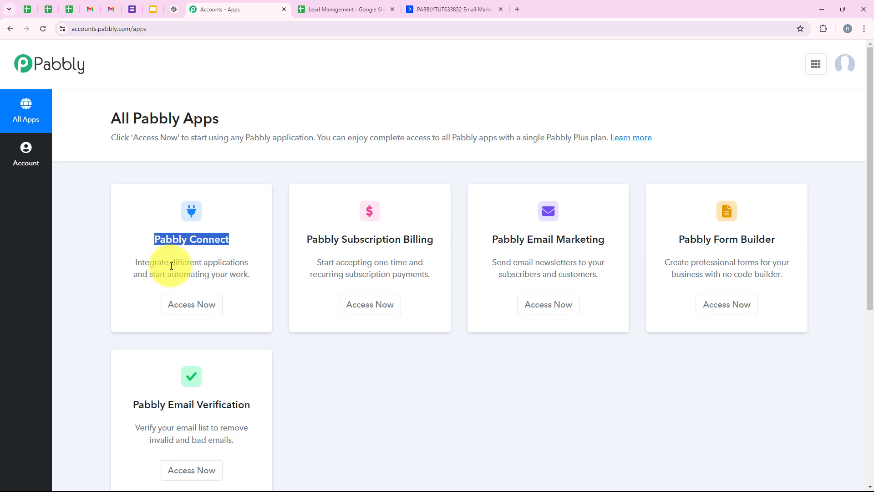
left_click_drag(171, 266, 253, 268)
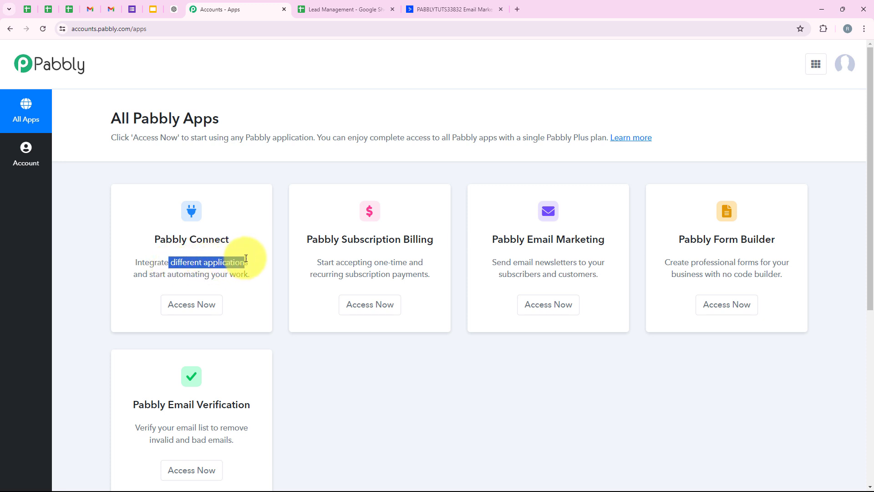
left_click(194, 303)
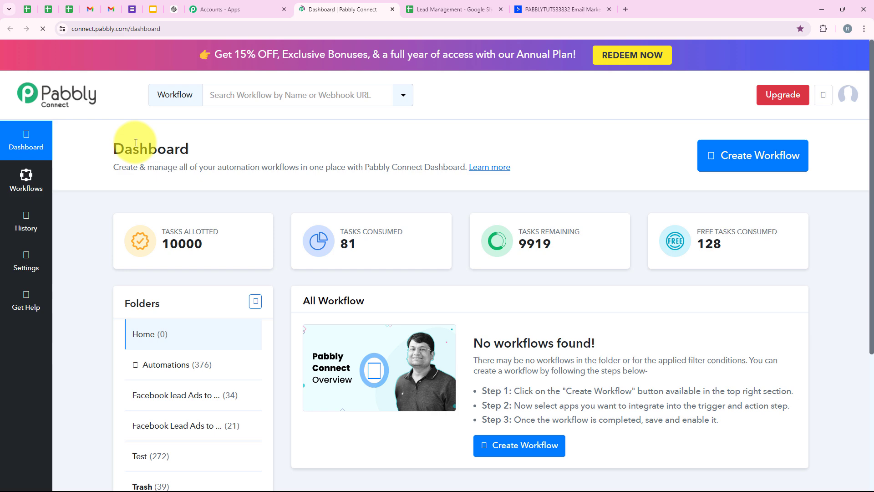
Step: Create a workflow named "How to Create ActiveCampaign Contact from New Google Sheets Tables Row" in the Automations folder
left_click_drag(124, 143, 255, 128)
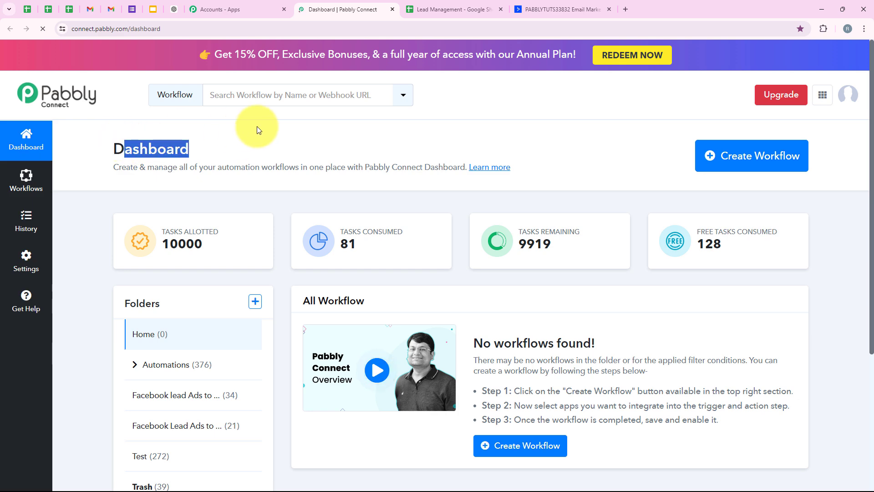
left_click(258, 128)
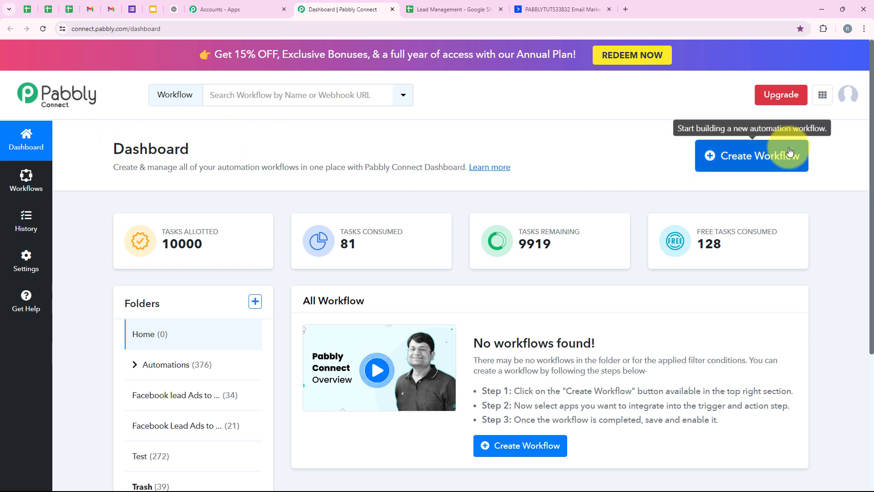
left_click(765, 156)
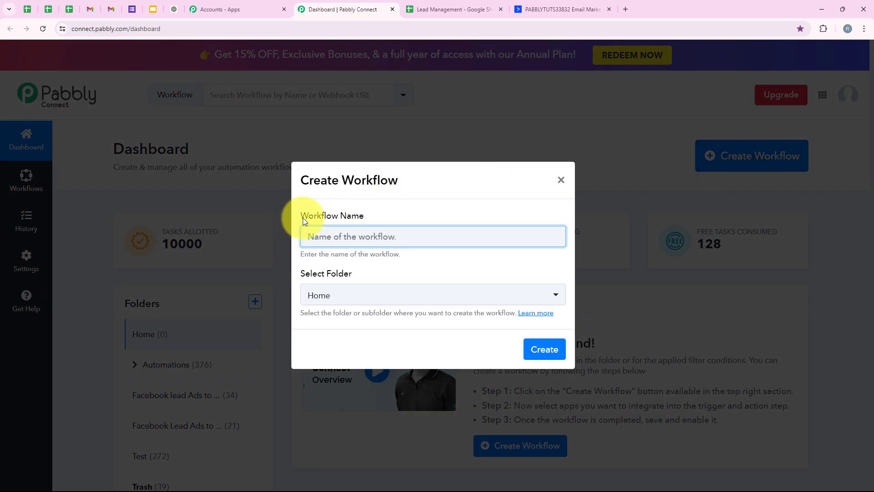
left_click_drag(302, 216, 358, 215)
left_click_drag(298, 278, 351, 272)
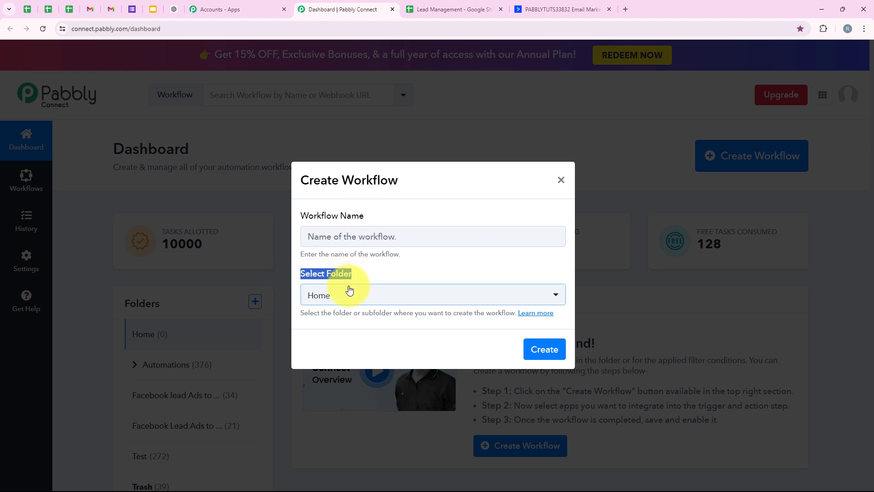
left_click(349, 294)
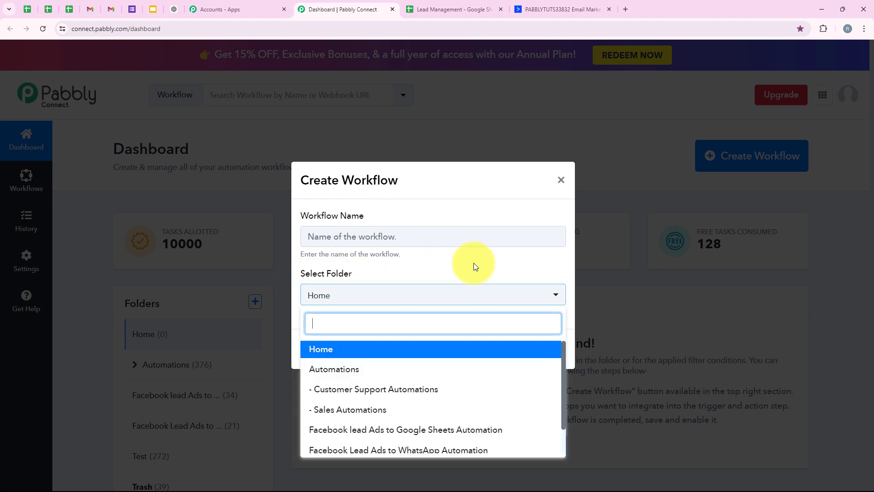
left_click(381, 376)
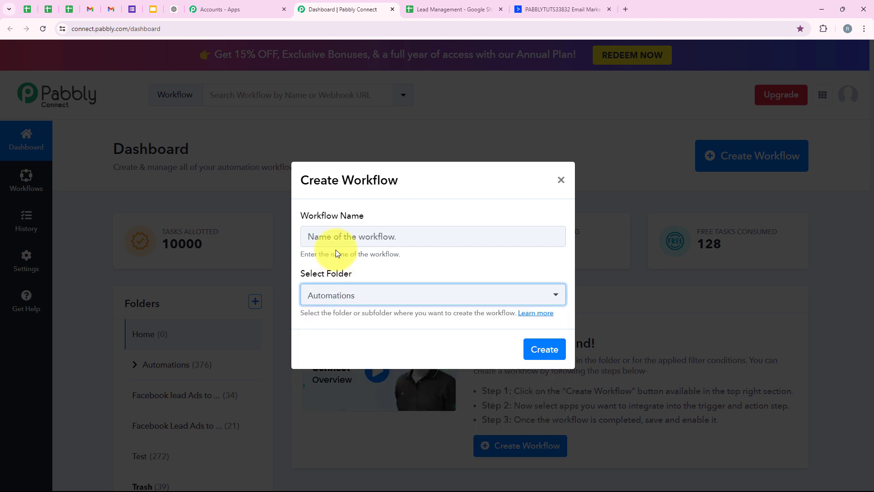
left_click(313, 239)
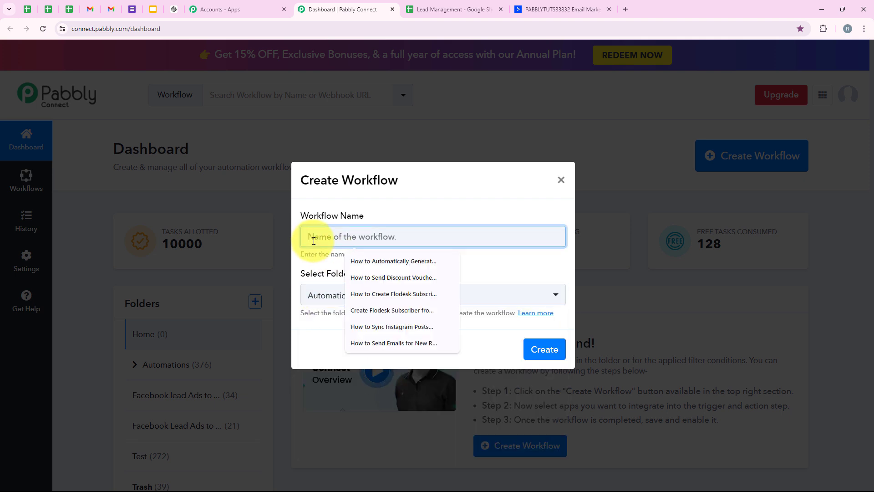
type("How to Create ActiveCampaign Contact from New Google Sheets Tables Row")
left_click_drag(313, 239, 588, 209)
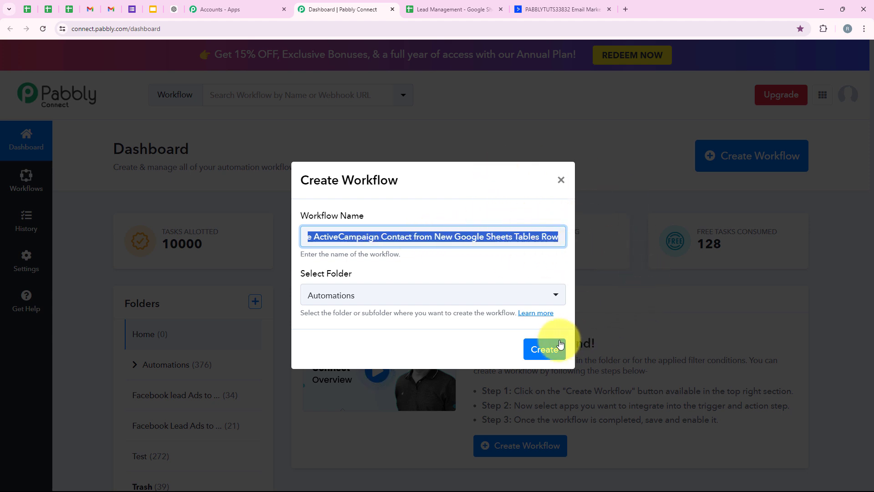
left_click(548, 349)
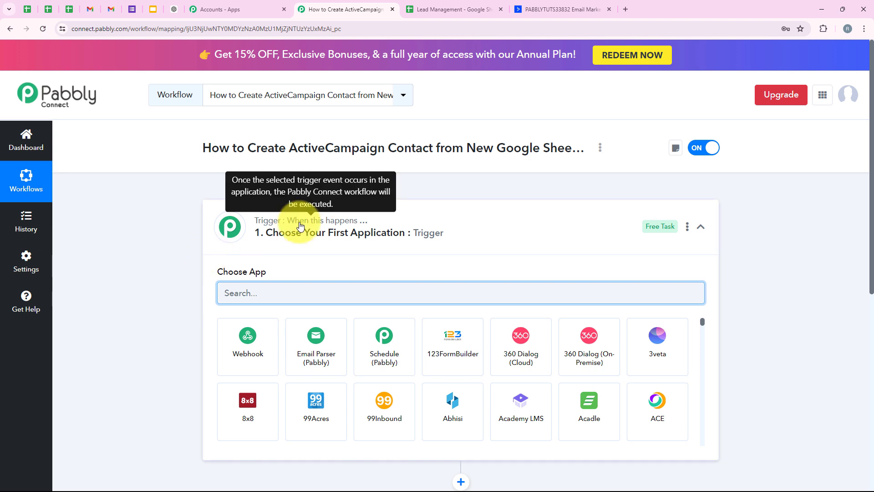
Step: Collapse the trigger details and examine the workflow's trigger and action steps together
left_click(234, 222)
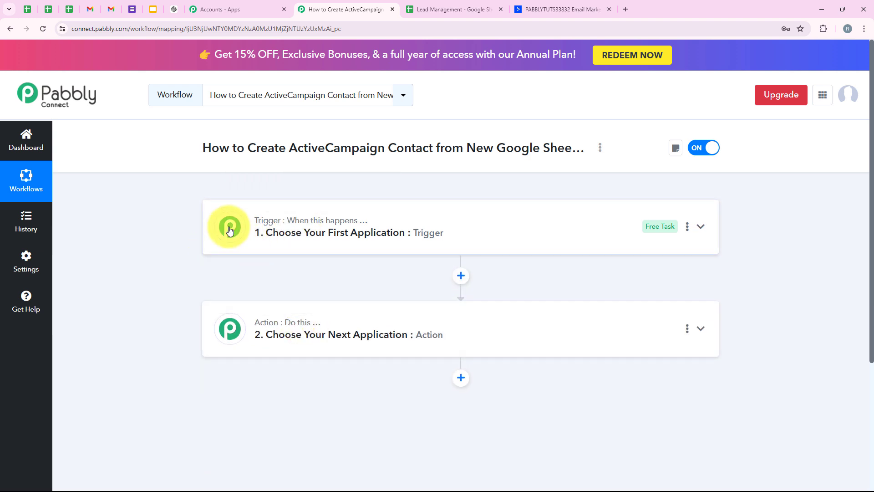
mouse_move(330, 209)
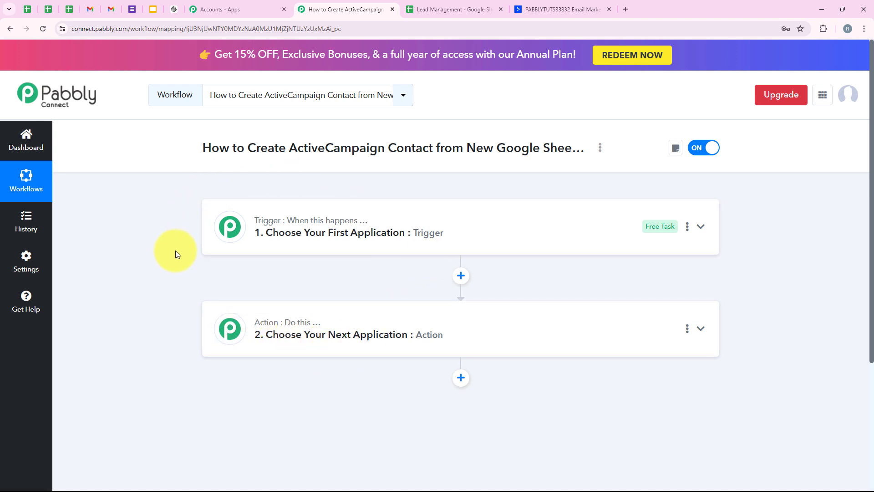
mouse_move(295, 228)
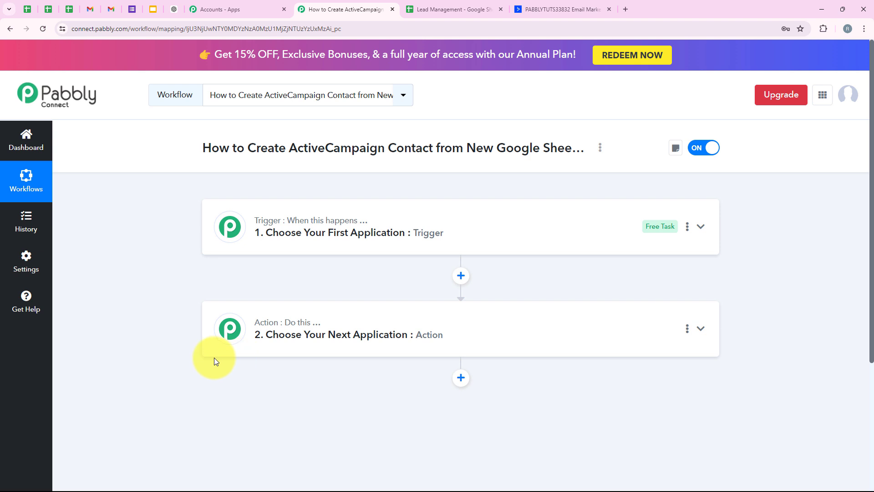
Step: Set Google Sheets as the trigger application with the event New or Updated Spreadsheet Row
left_click(232, 234)
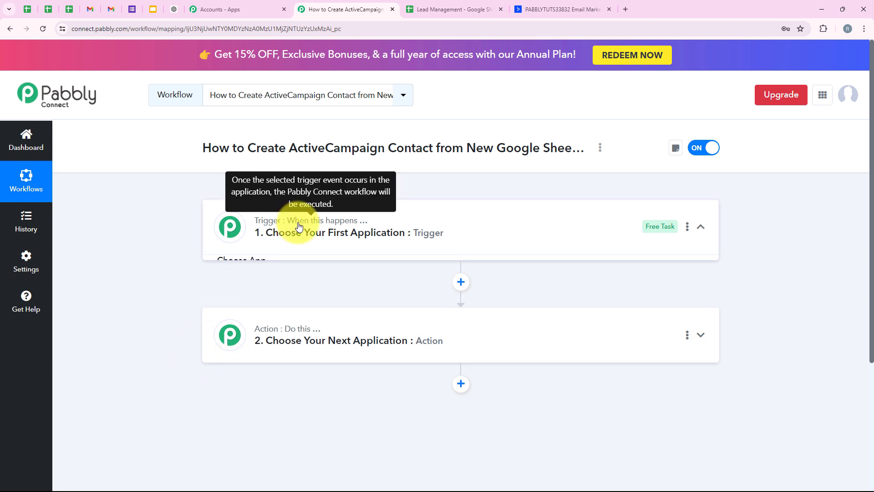
left_click(270, 291)
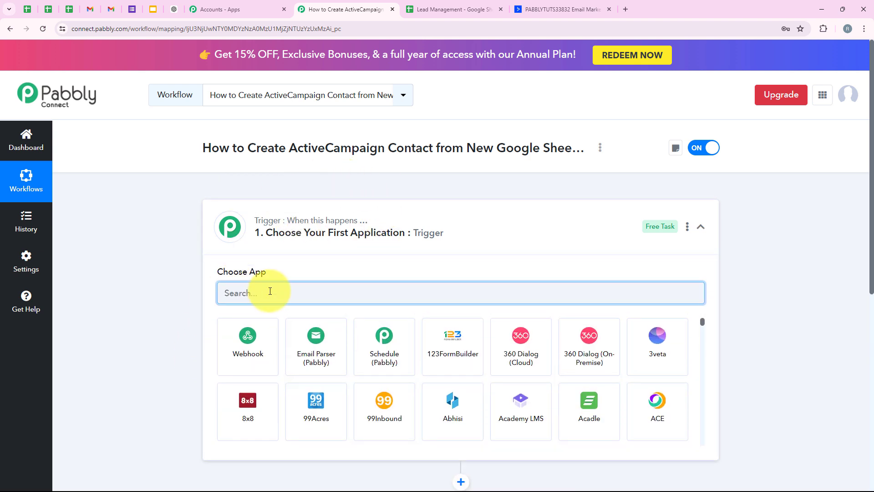
type("Google")
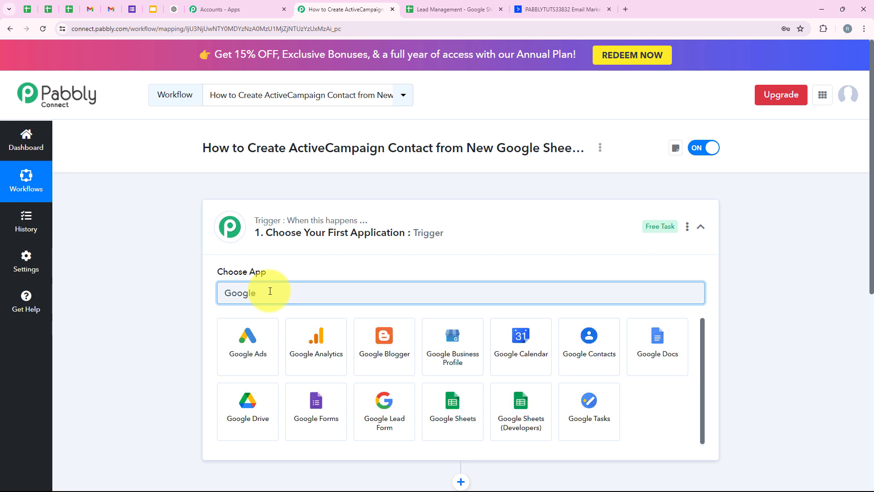
type(" Sheet")
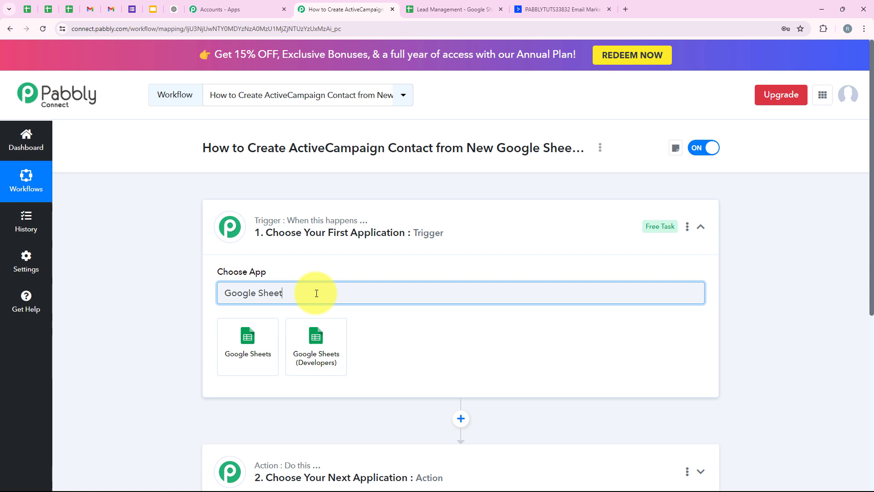
left_click_drag(314, 292, 169, 312)
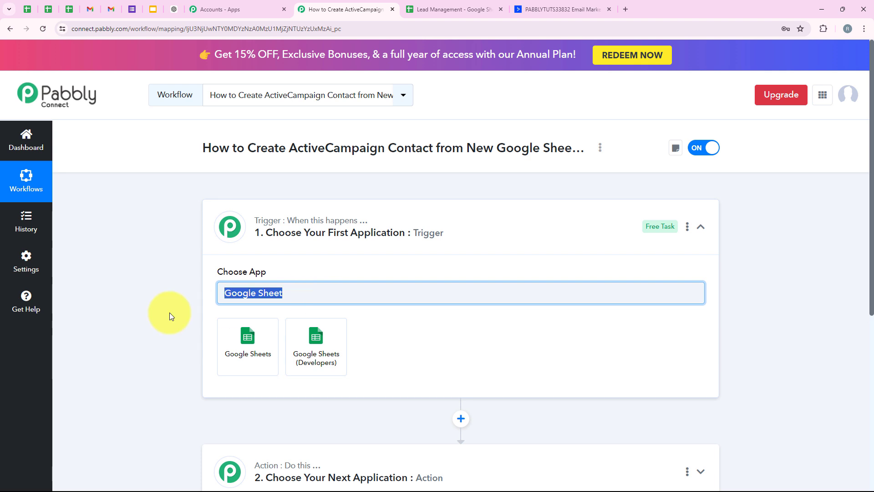
left_click(264, 368)
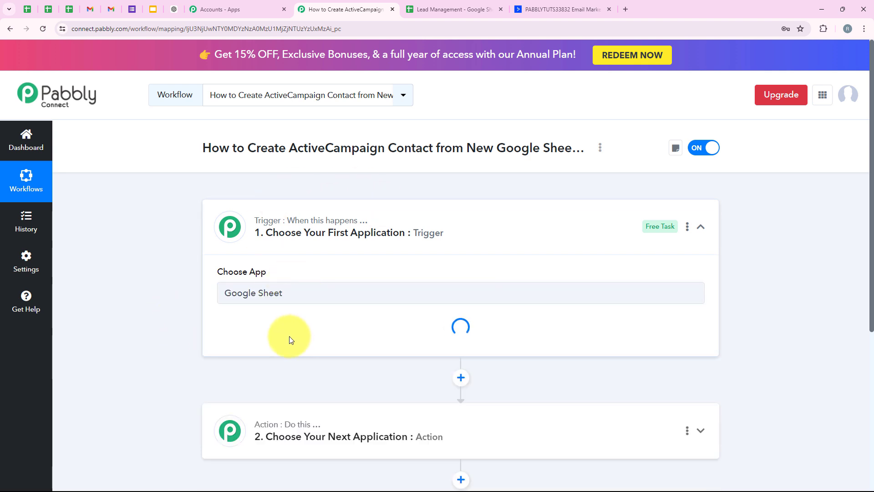
scroll(415, 232, "down", 1)
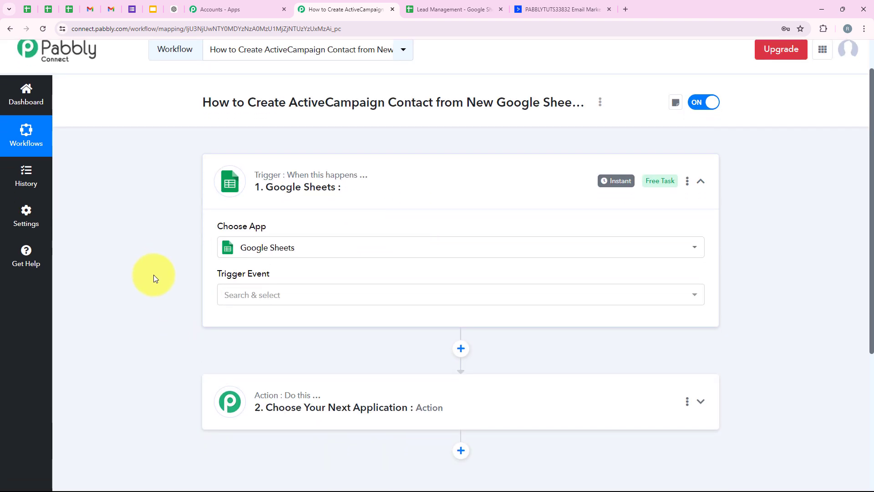
left_click(234, 296)
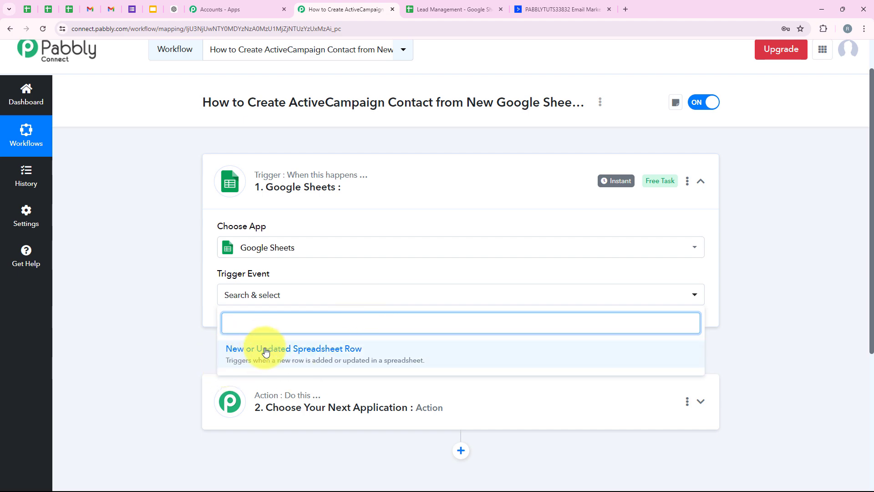
left_click(321, 360)
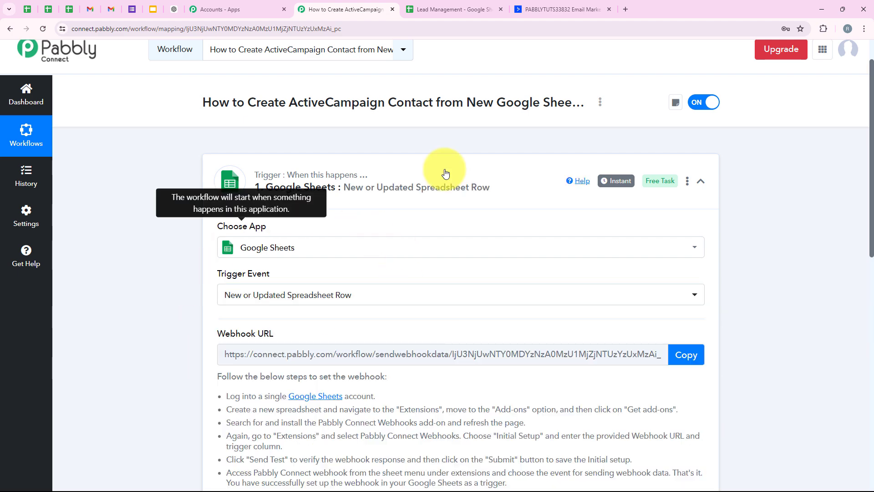
Step: Copy the webhook URL of the Google Sheets trigger
scroll(449, 254, "down", 2)
scroll(450, 285, "down", 2)
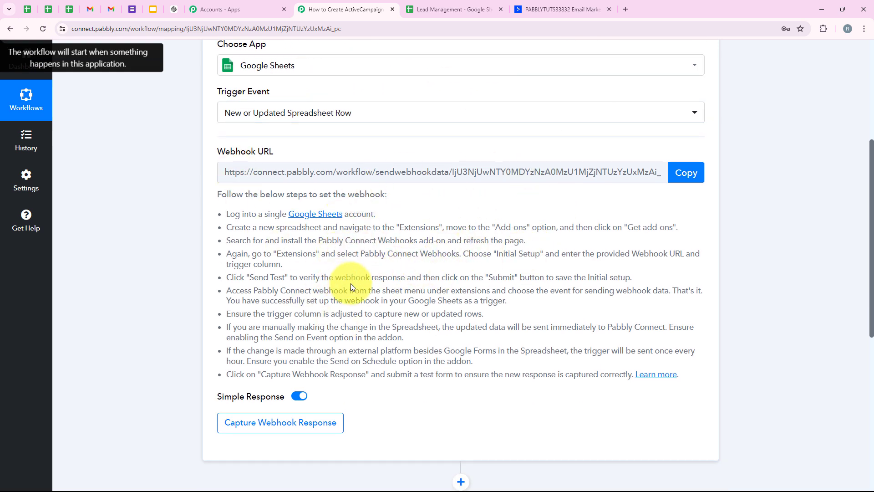
left_click(685, 173)
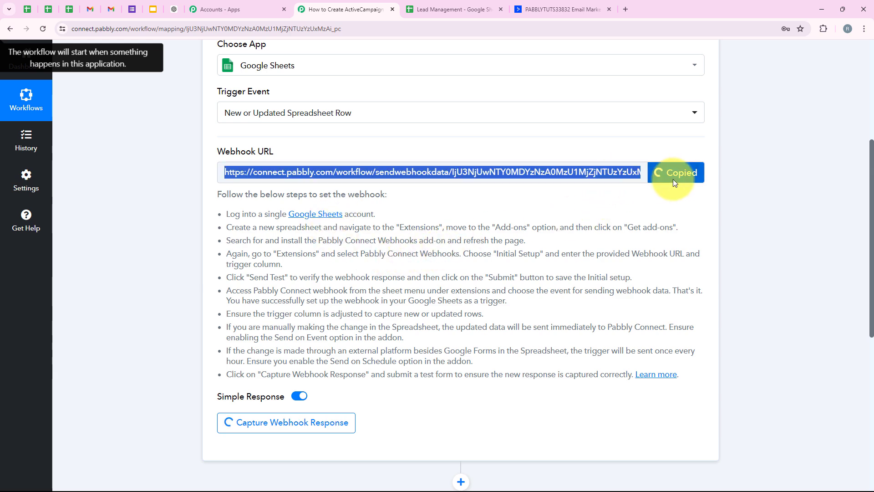
Step: Switch to the Lead Management spreadsheet and look up the Pabbly Connect Webhooks add-on in the Google Workspace Marketplace
left_click_drag(225, 212, 572, 399)
left_click(547, 379)
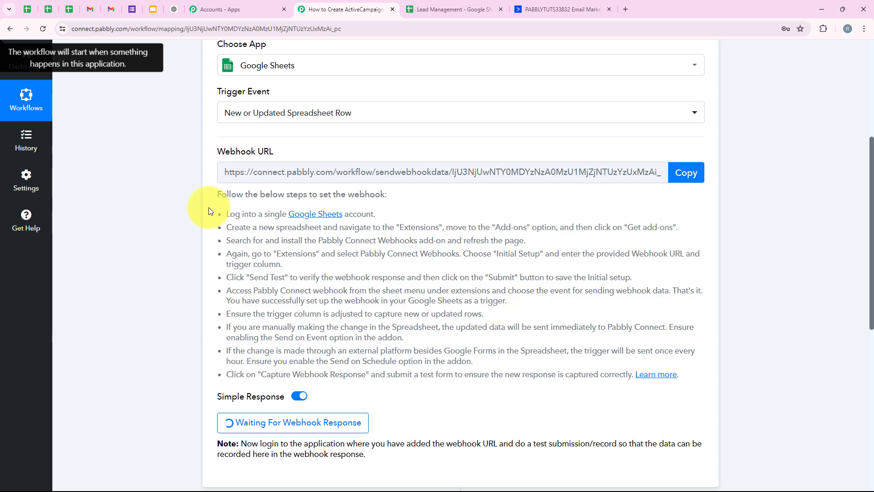
left_click(451, 9)
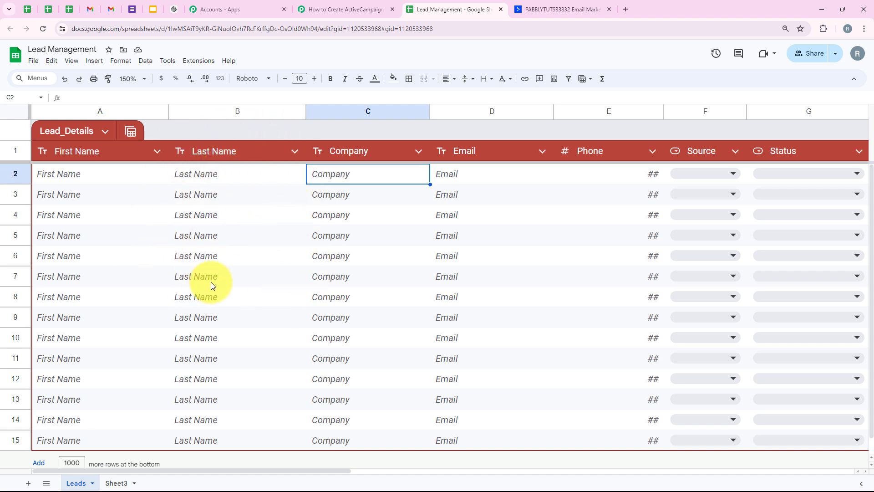
left_click(199, 61)
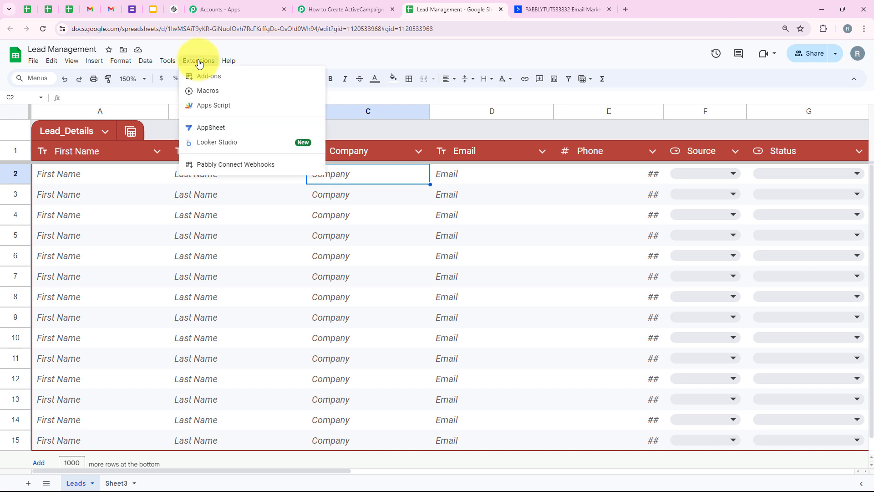
mouse_move(203, 76)
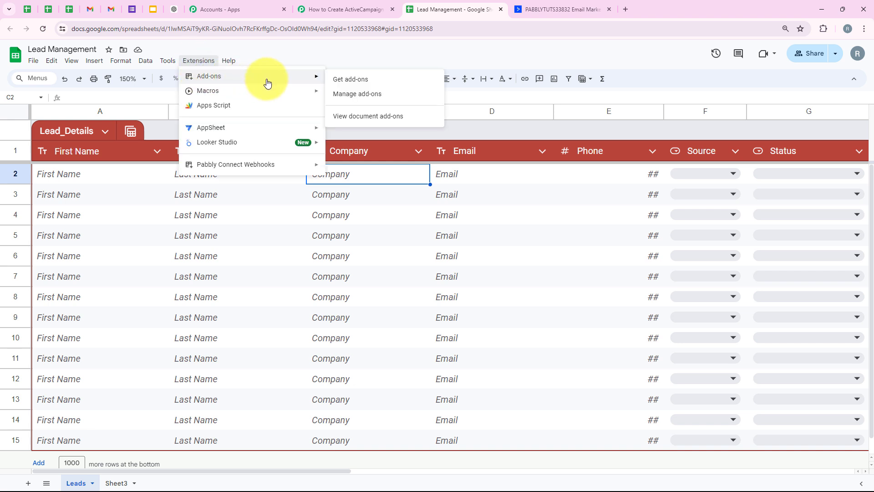
left_click(344, 81)
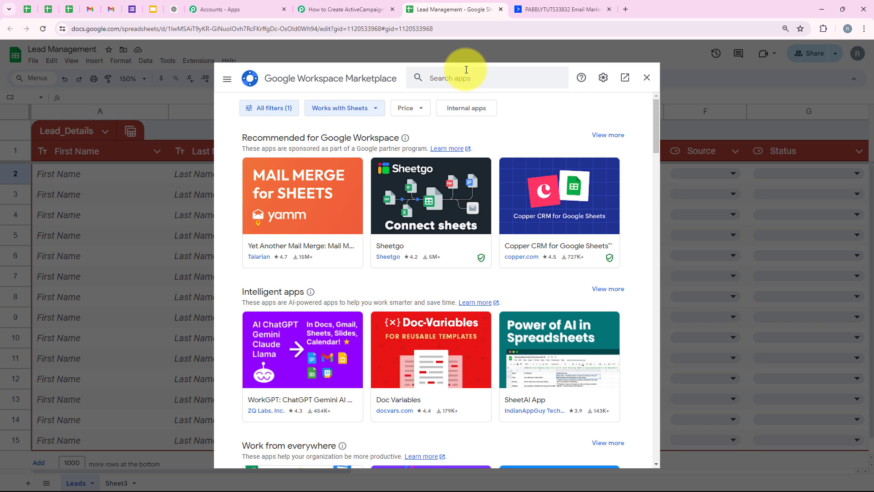
left_click(465, 78)
type("Pa")
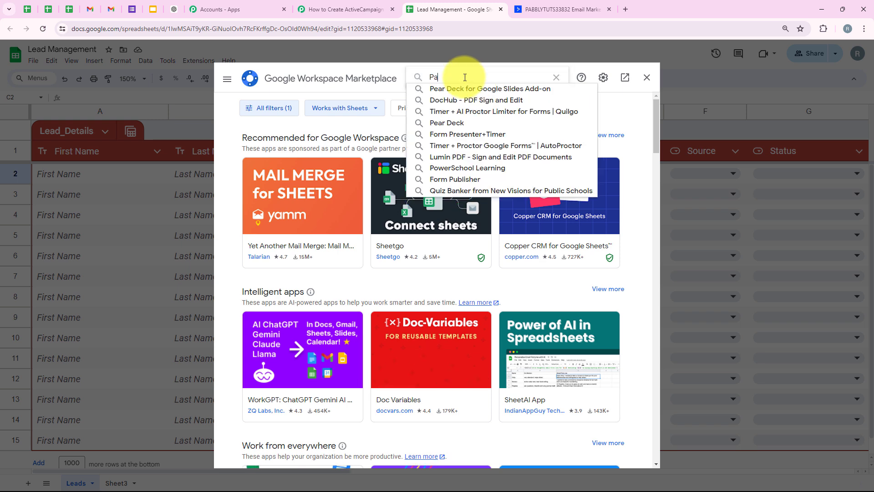
type("bbly")
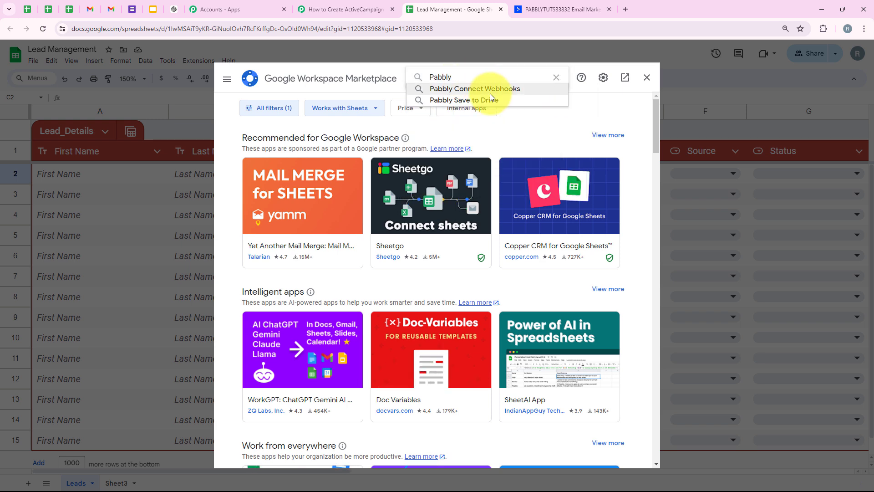
left_click(488, 88)
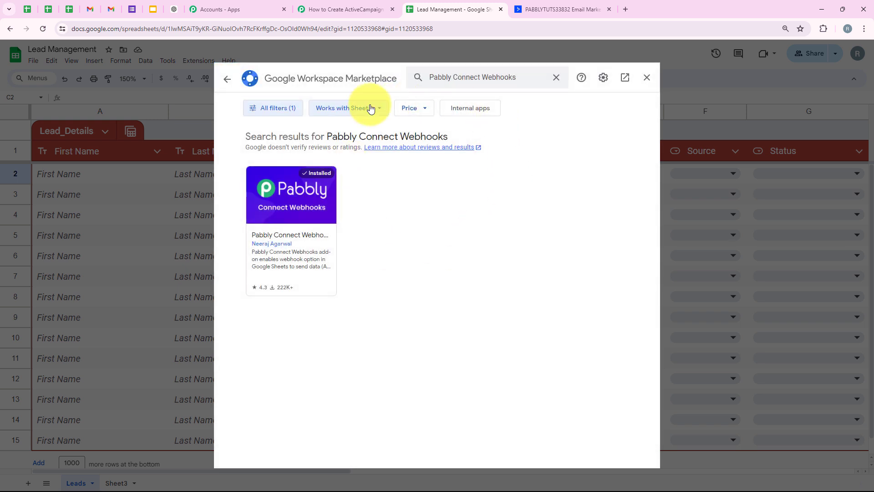
left_click(321, 217)
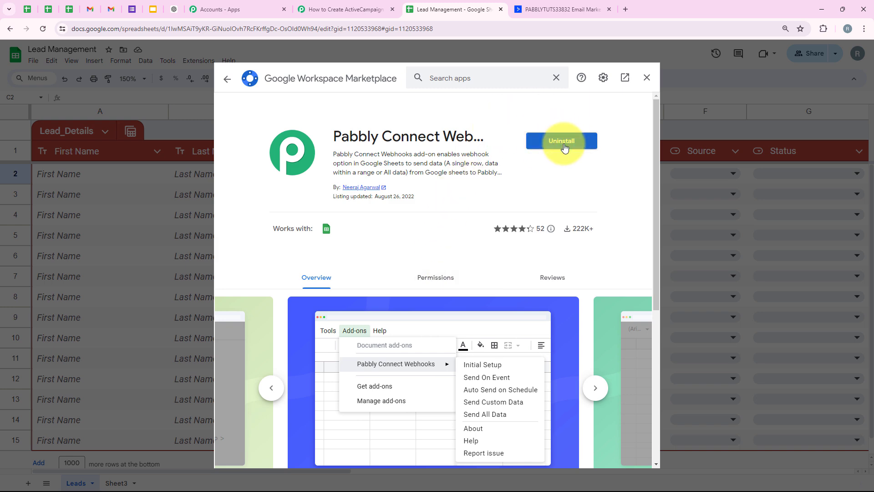
left_click(642, 77)
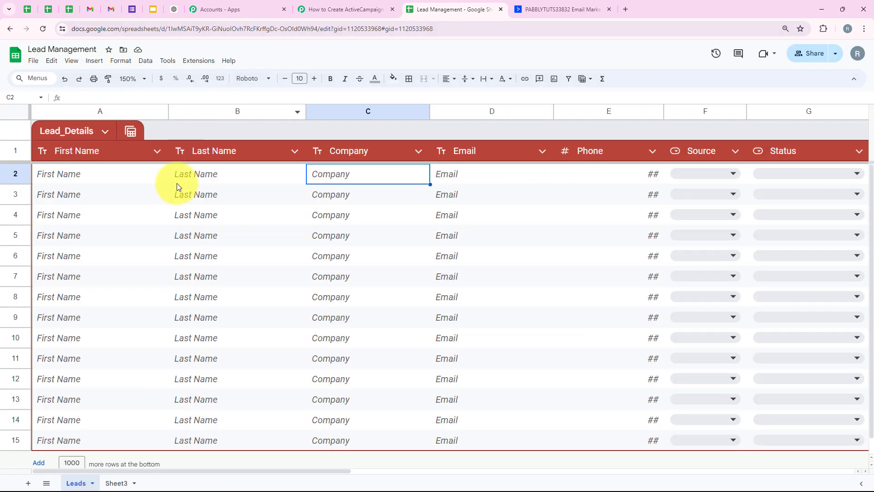
Step: Reload the Lead Management spreadsheet and set its zoom to 150%
left_click(38, 29)
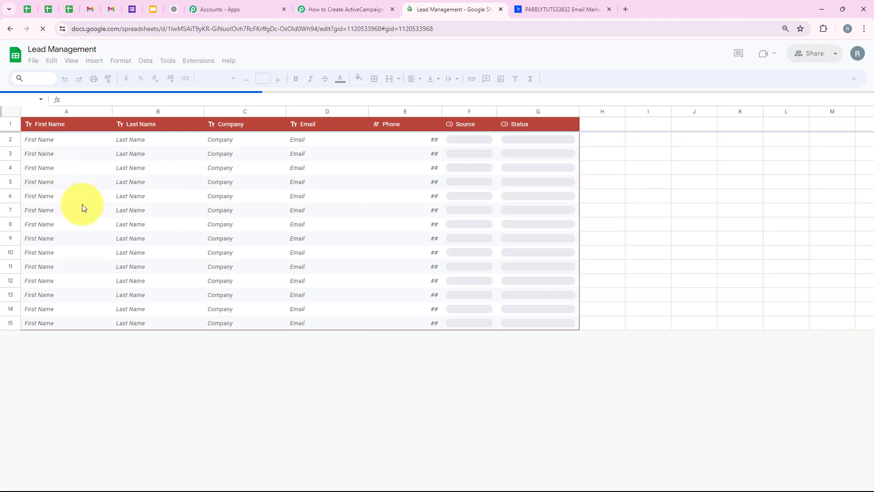
left_click(134, 80)
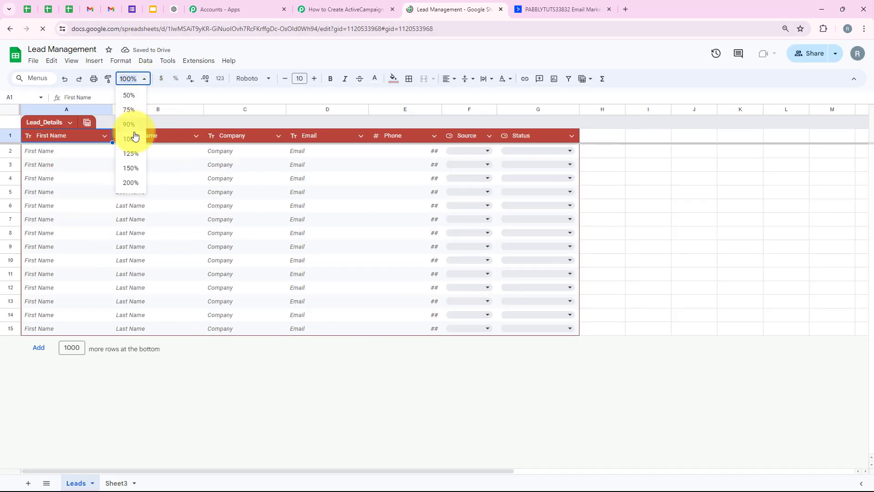
left_click(131, 168)
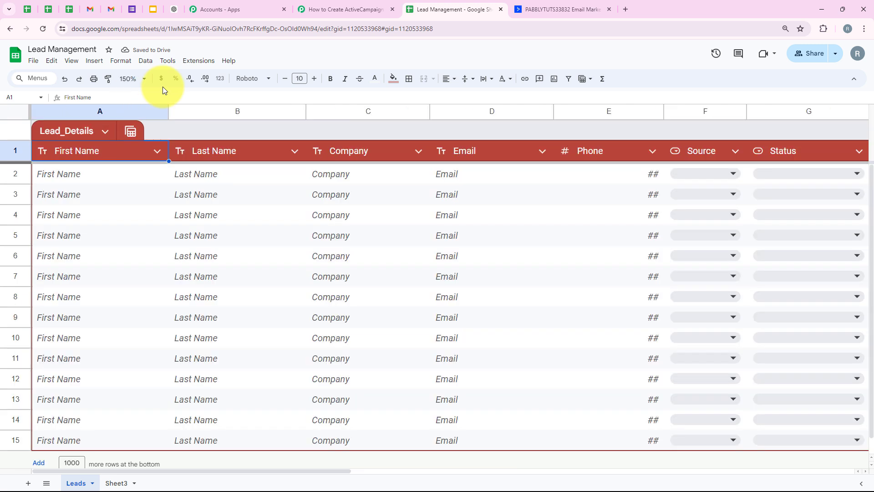
Step: Start the initial setup of Pabbly Connect Webhooks for the Leads sheet and paste the copied webhook URL
left_click(194, 60)
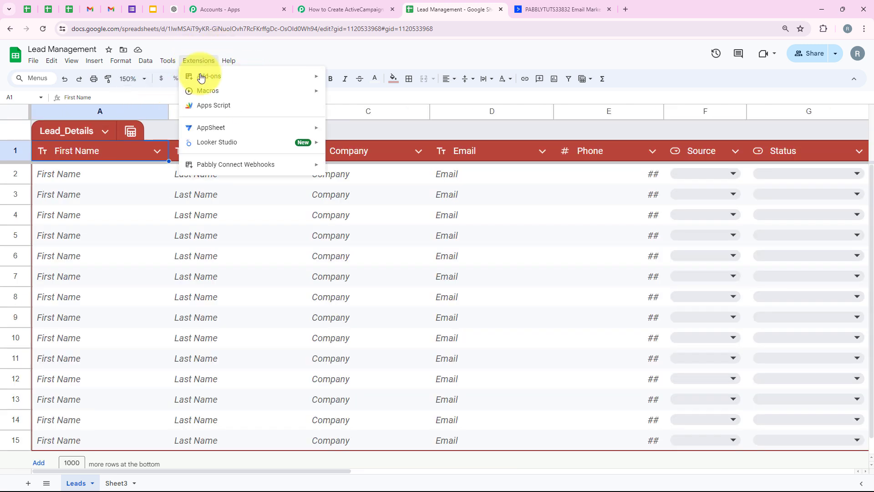
mouse_move(220, 168)
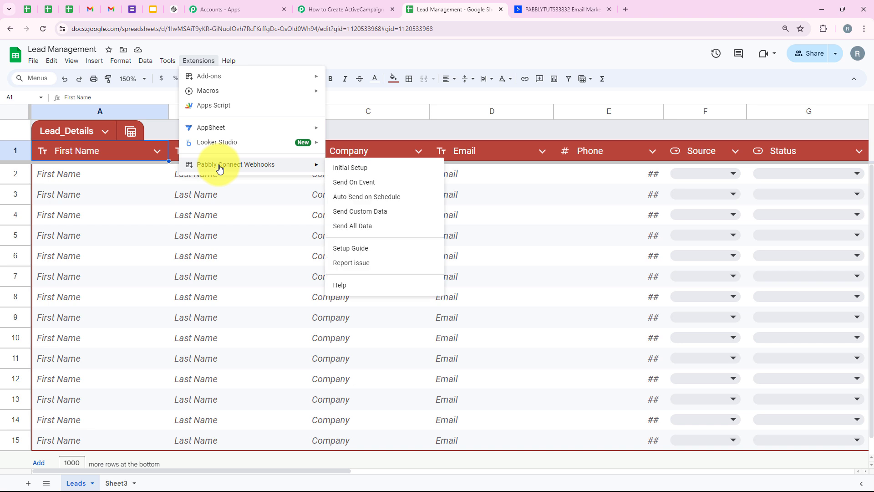
left_click(340, 168)
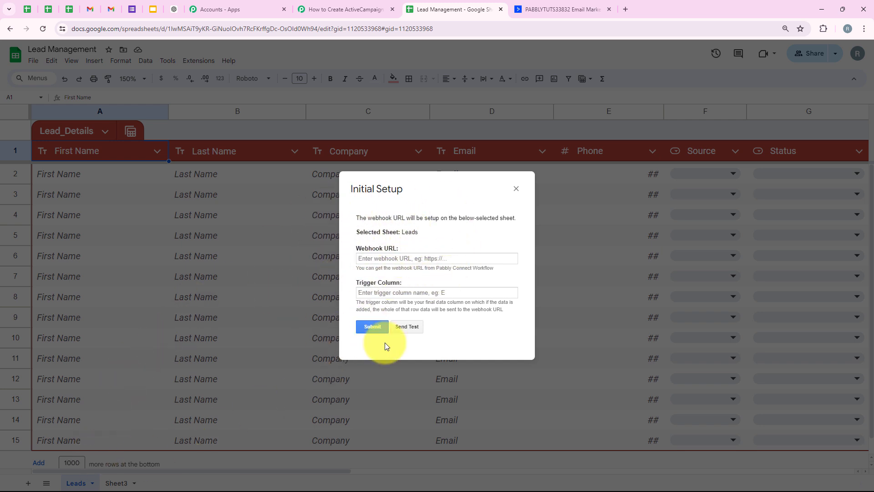
left_click(400, 258)
right_click(399, 259)
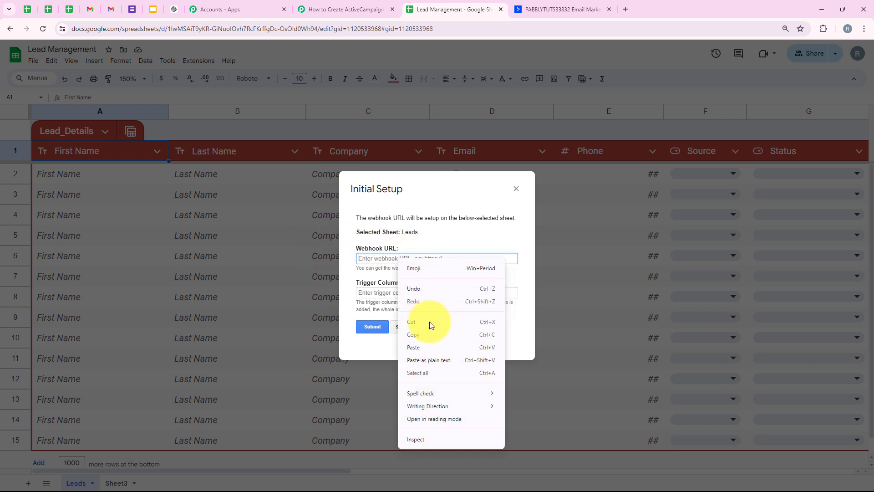
left_click(430, 348)
Step: Set the trigger column to G, submit the webhook setup and close it
left_click(382, 295)
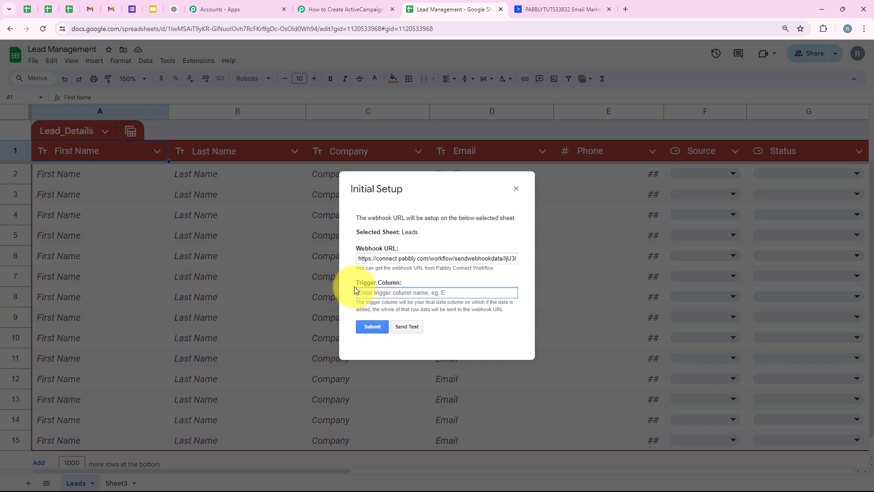
left_click_drag(356, 284, 401, 286)
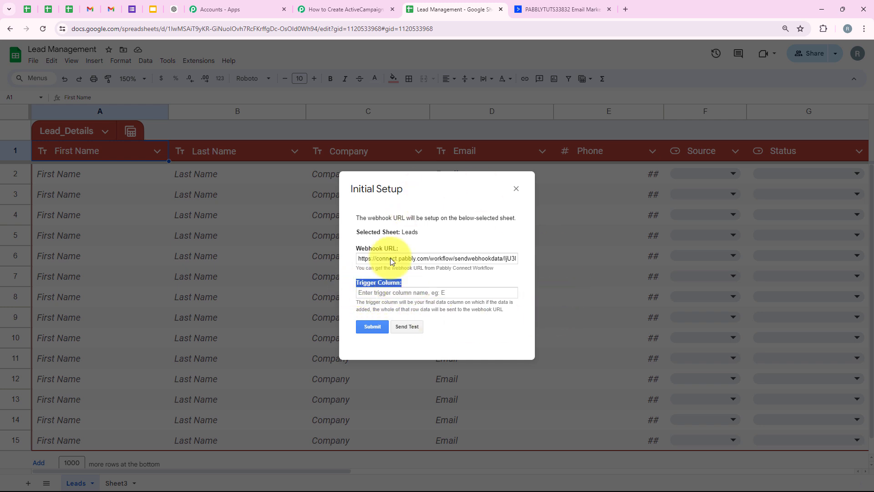
left_click(417, 296)
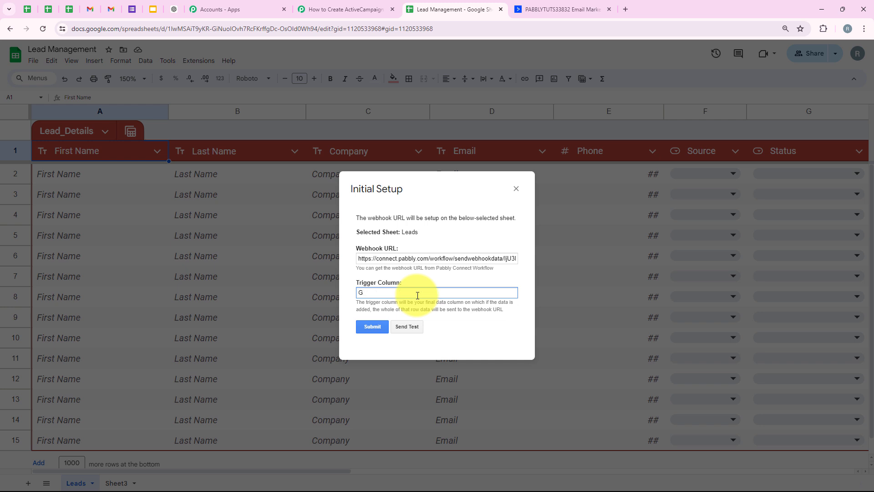
left_click(367, 325)
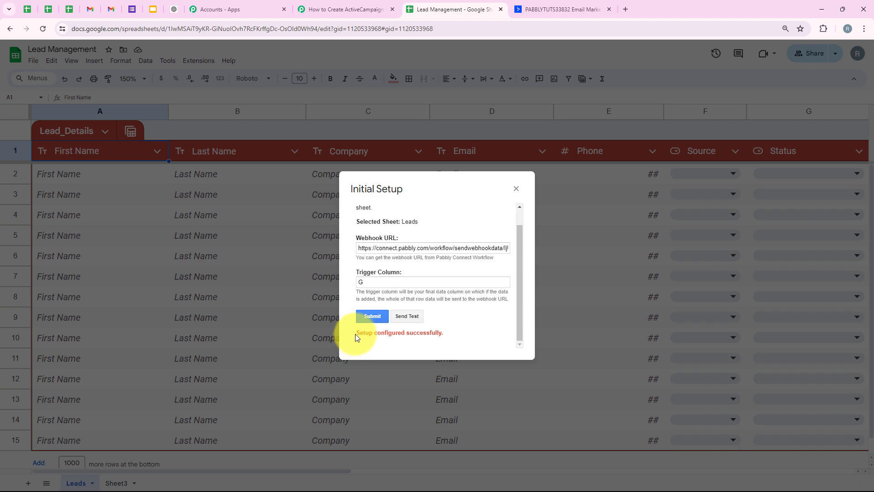
left_click_drag(355, 334, 445, 335)
left_click(514, 188)
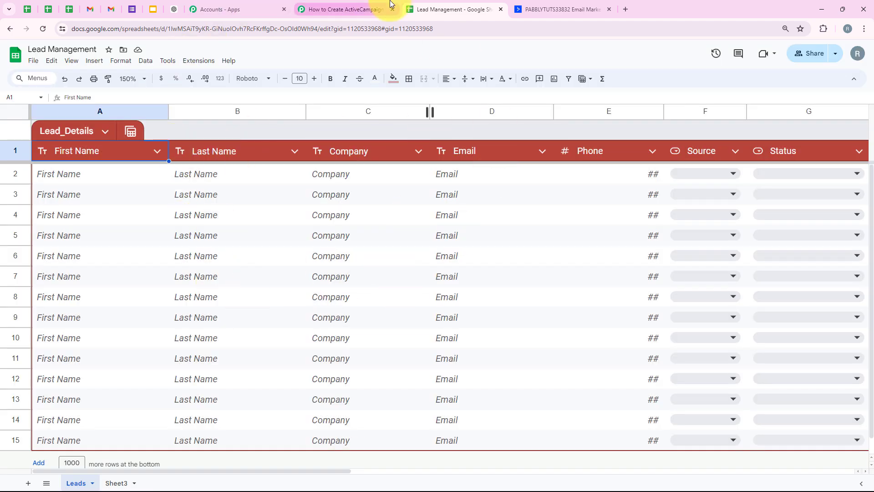
Step: Switch to the Pabbly Connect workflow and read the trigger's note about making a test submission
left_click(337, 9)
scroll(341, 230, "down", 1)
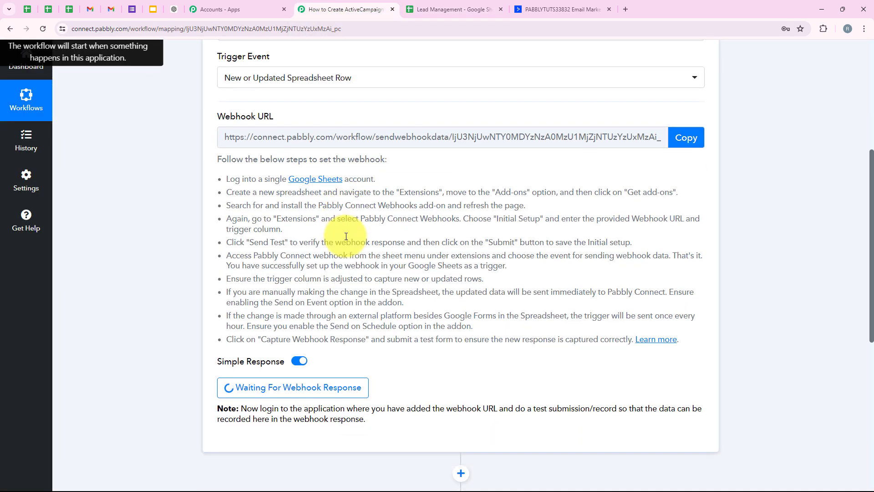
scroll(175, 264, "down", 1)
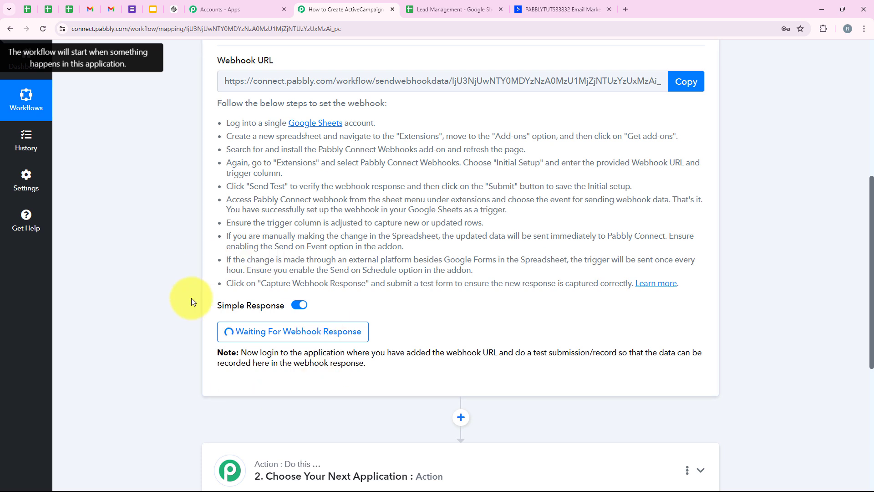
left_click_drag(515, 356, 624, 361)
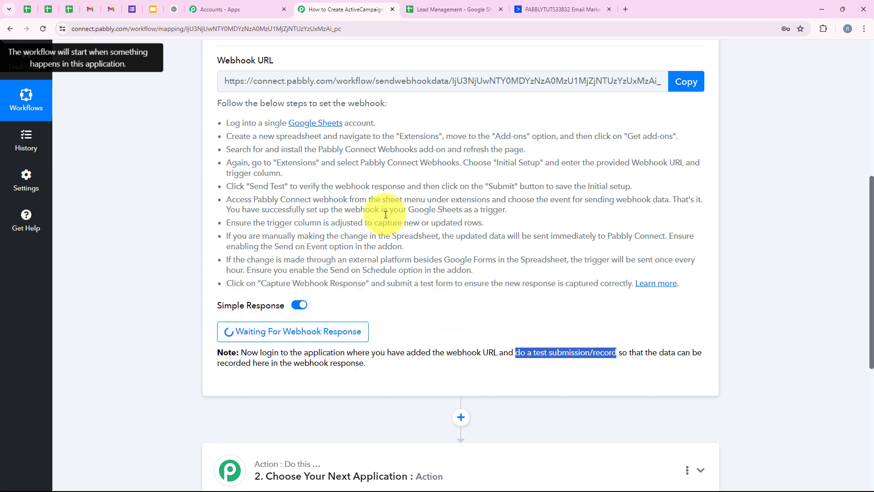
Step: Enable Send On Event in Pabbly Connect Webhooks for the Lead Management spreadsheet and check that the option is ticked
left_click(433, 4)
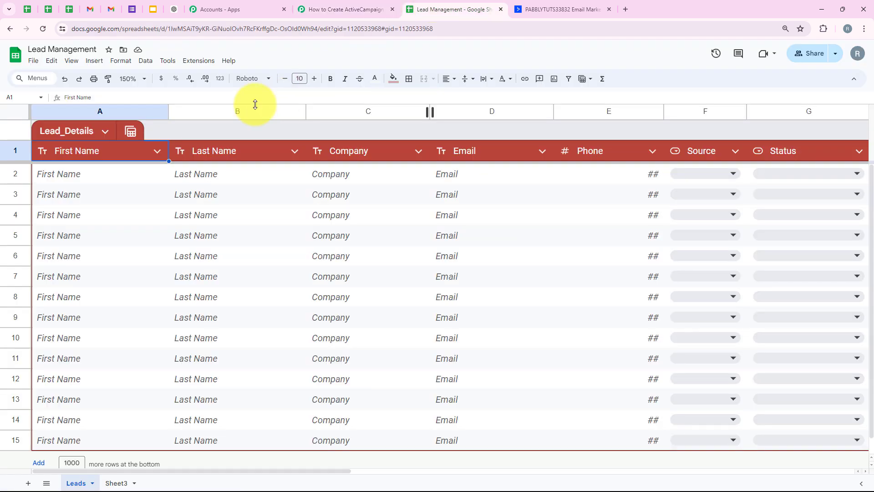
left_click(201, 64)
mouse_move(228, 166)
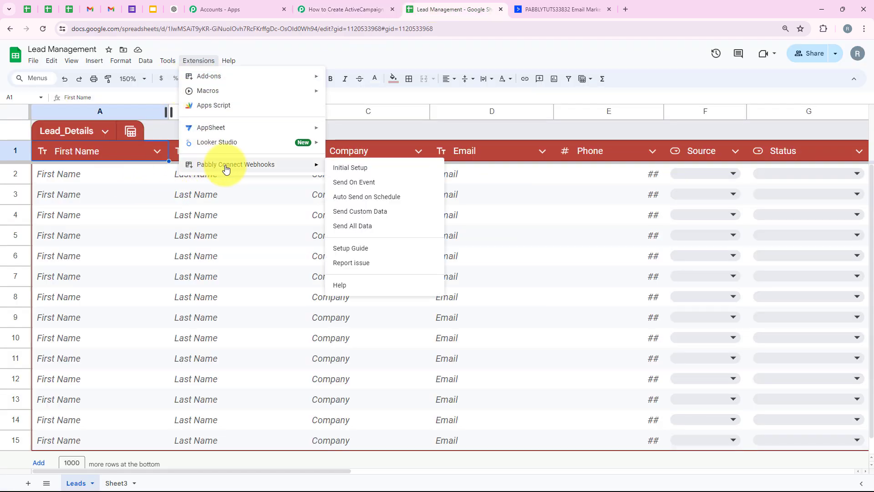
left_click(356, 188)
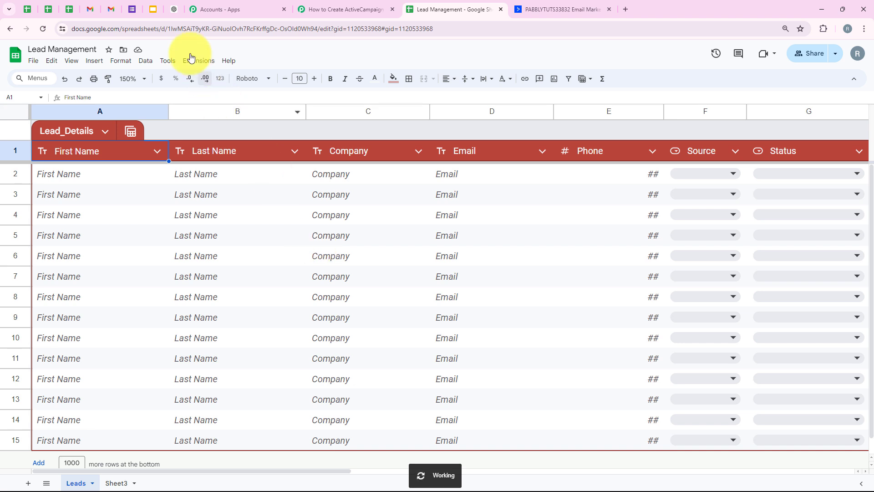
left_click_drag(159, 176, 209, 171)
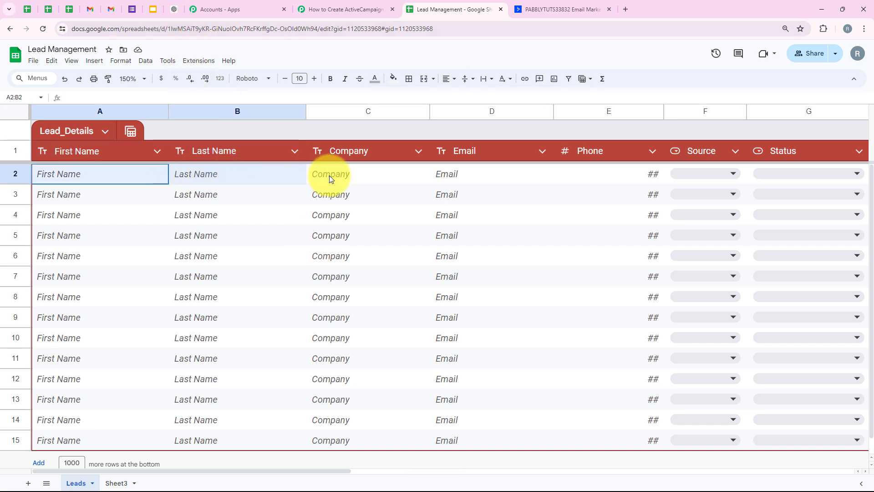
left_click_drag(329, 176, 739, 181)
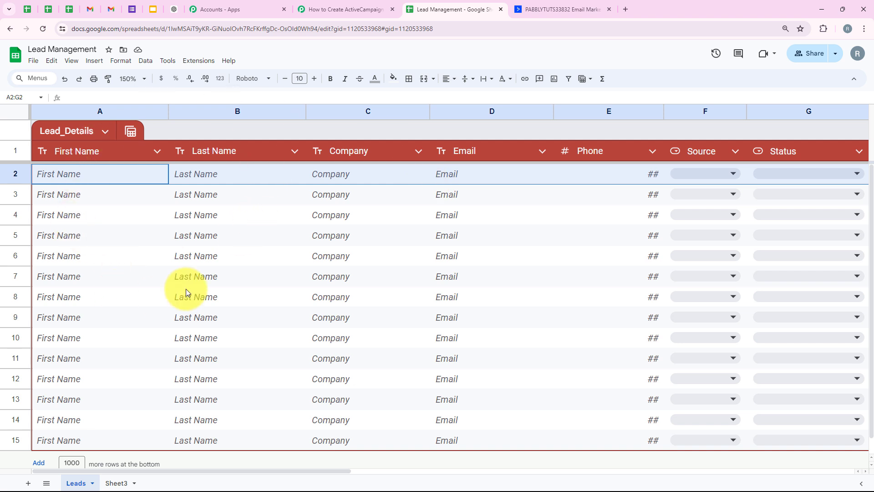
left_click(199, 61)
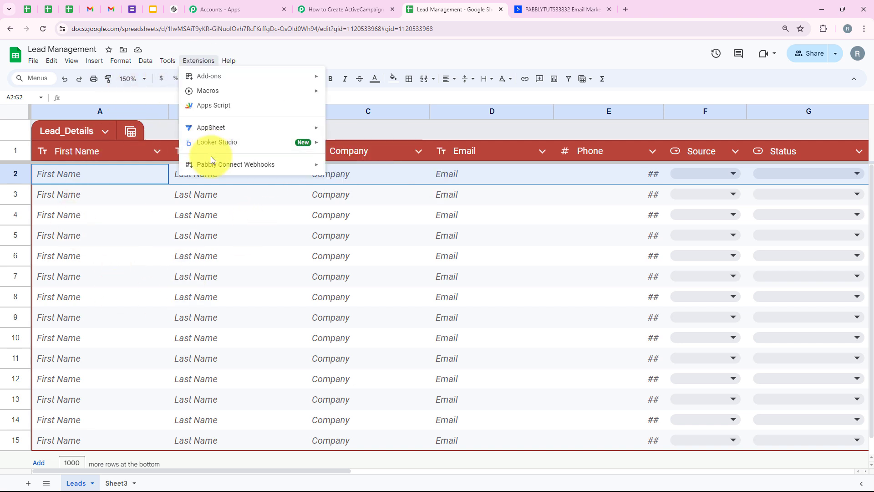
mouse_move(211, 164)
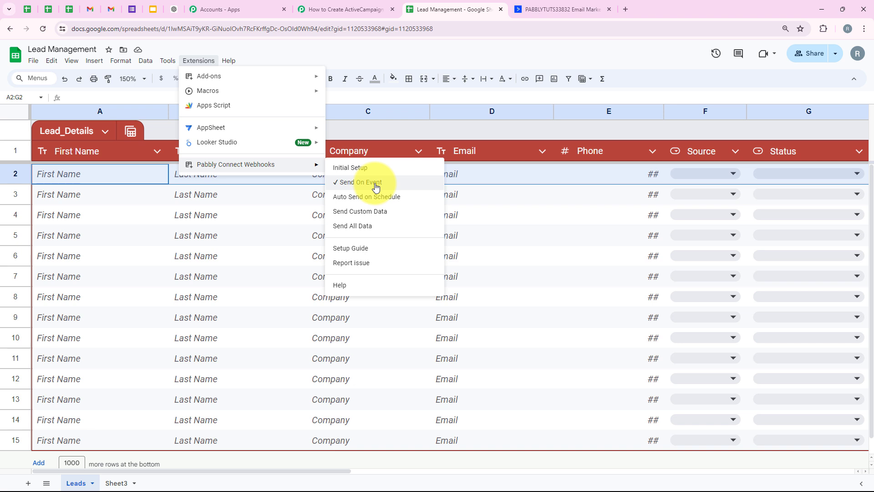
Step: Fill in the first name and last name in row 2 of Lead_Details and enter Pabbly Tuts as the company
left_click(105, 177)
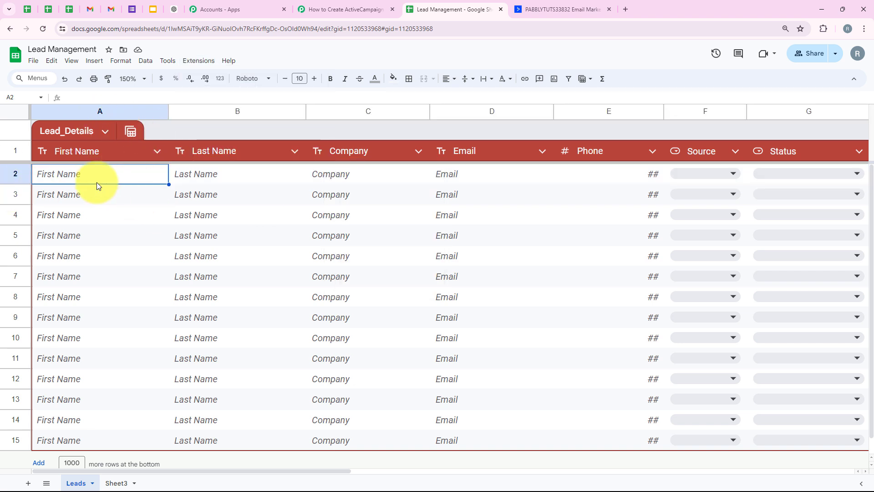
type("Demo")
key("Tab")
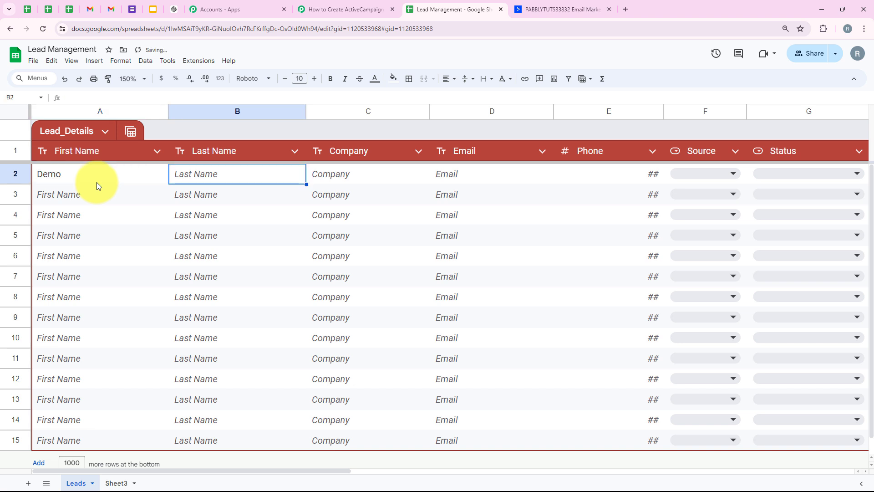
type("User")
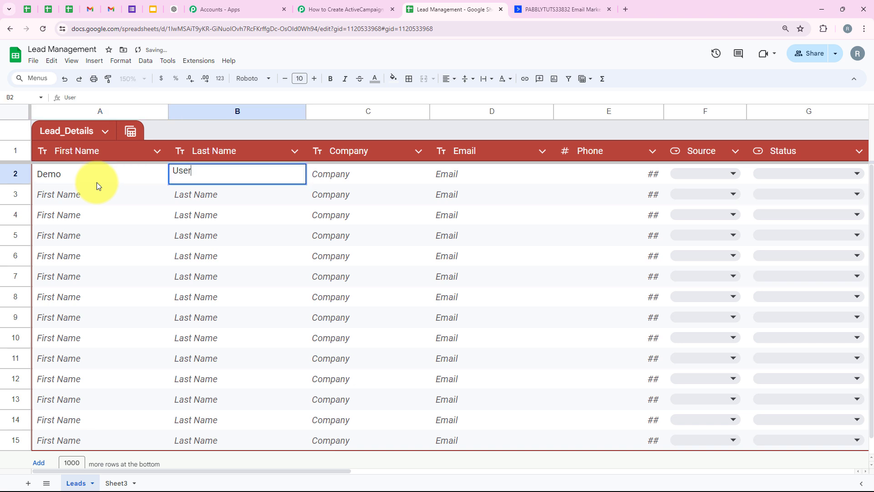
key("Tab")
type("P")
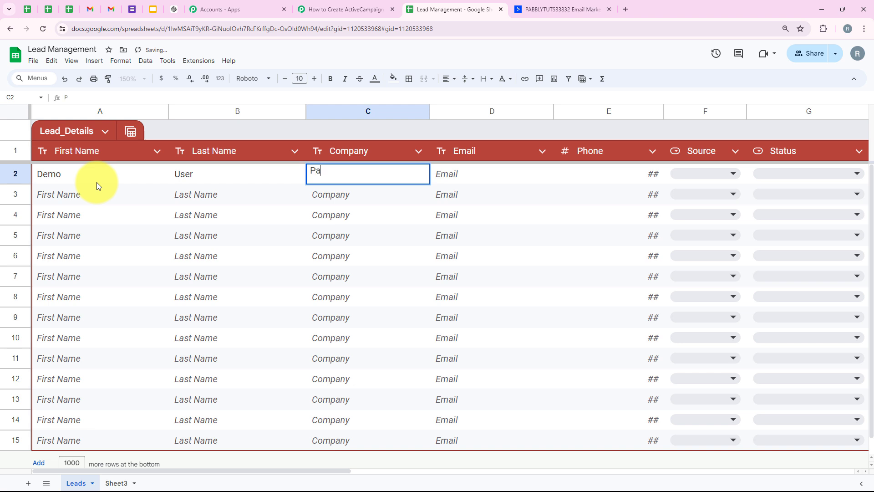
type("abbly Tuts")
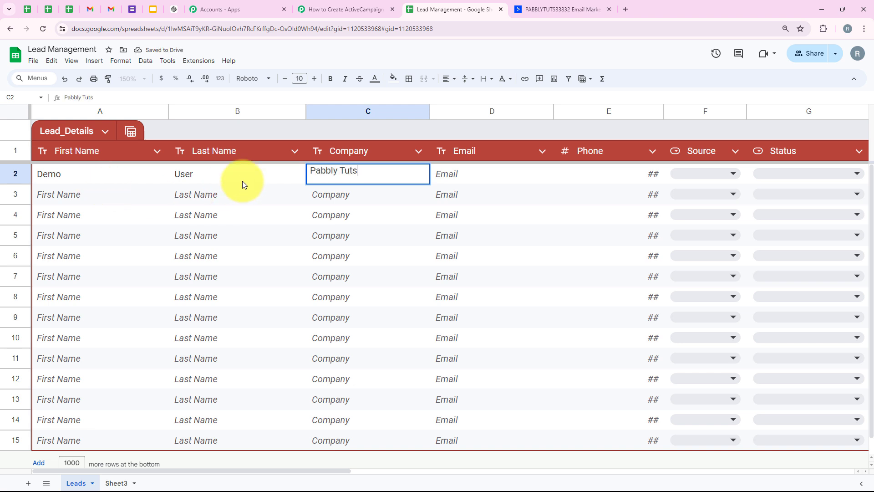
Step: Enter the lead's e-mail address and phone number in row 2
key("Tab")
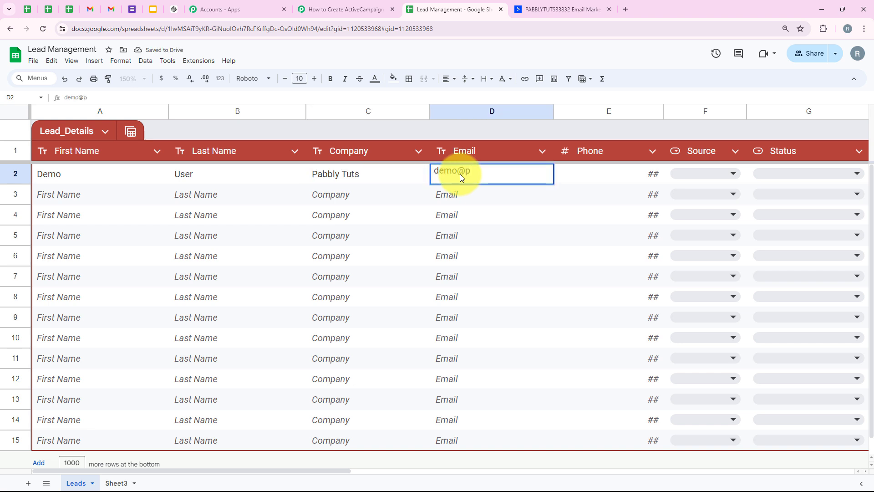
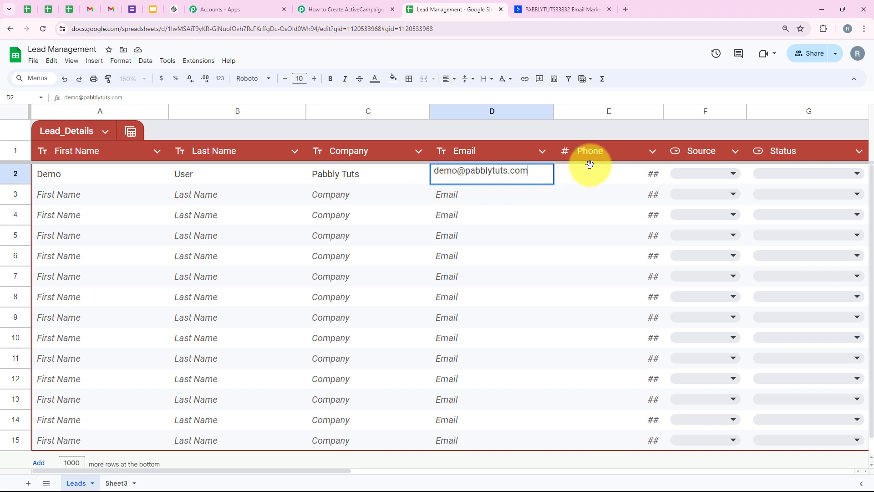
key("Tab")
type("1236333333")
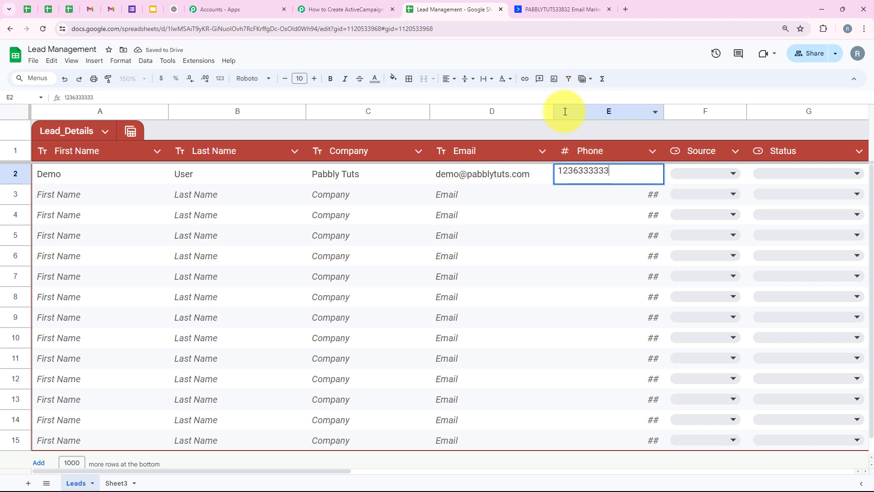
Step: Set row 2's Source to Website and its Status to Hot Lead
left_click(733, 173)
left_click(681, 193)
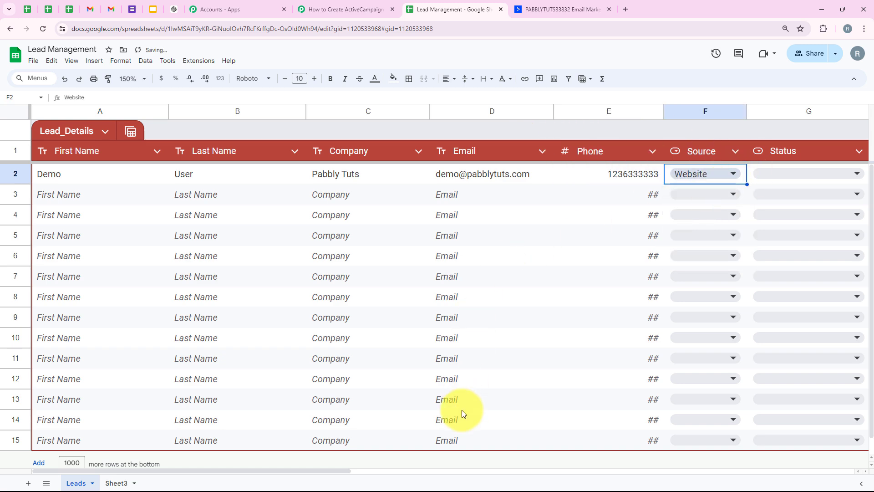
left_click_drag(351, 470, 480, 472)
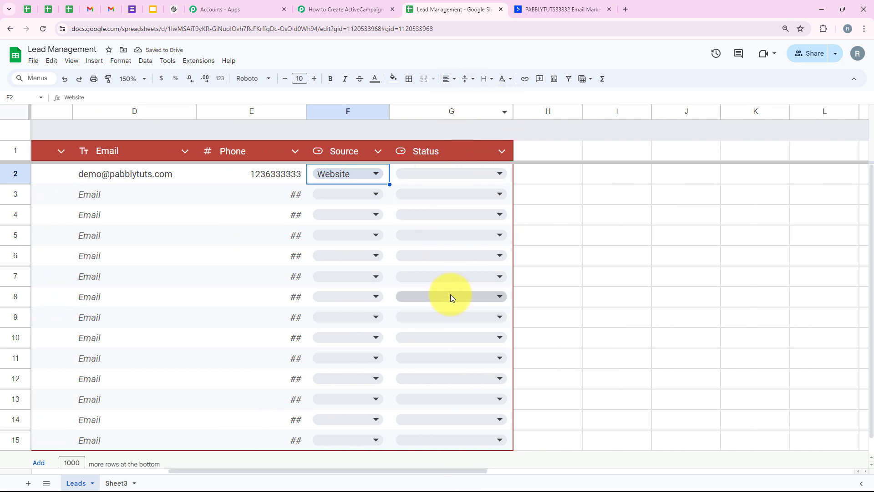
left_click(438, 176)
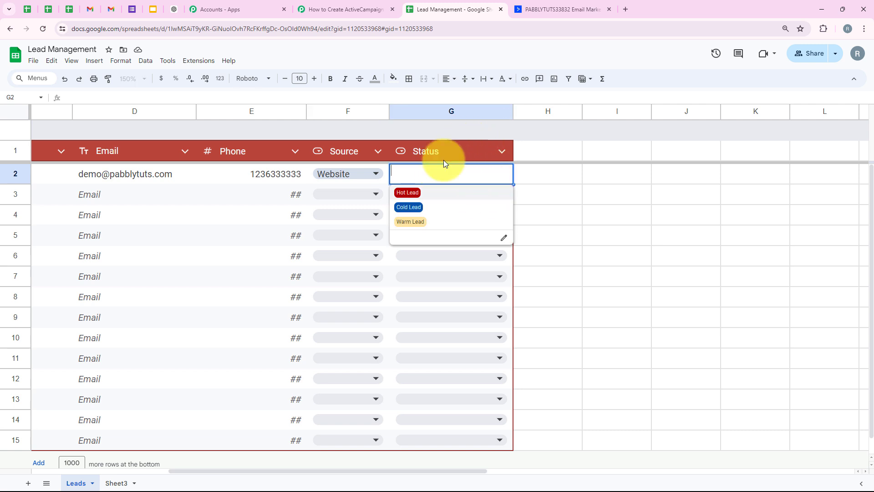
left_click(446, 193)
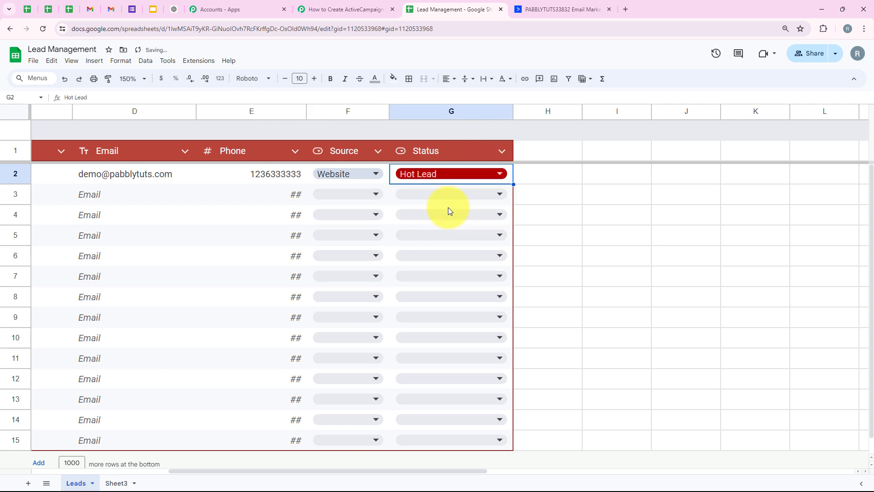
left_click(526, 179)
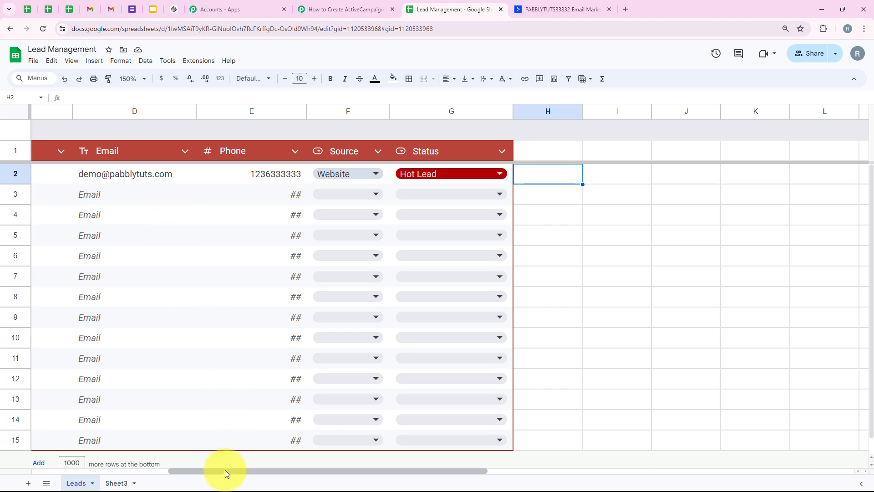
left_click_drag(225, 470, 67, 474)
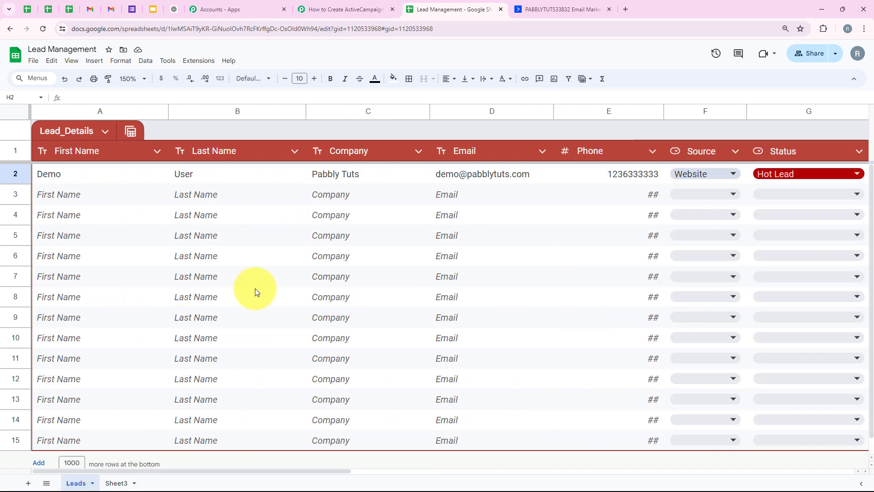
Step: Switch to the Pabbly Connect workflow and check the received response's trigger column, status, source, spreadsheet and sheet values
left_click(376, 4)
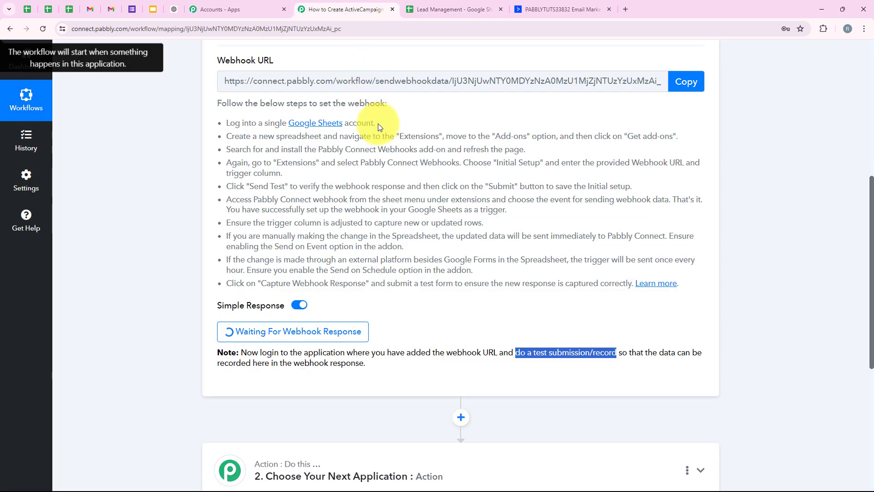
scroll(384, 234, "down", 5)
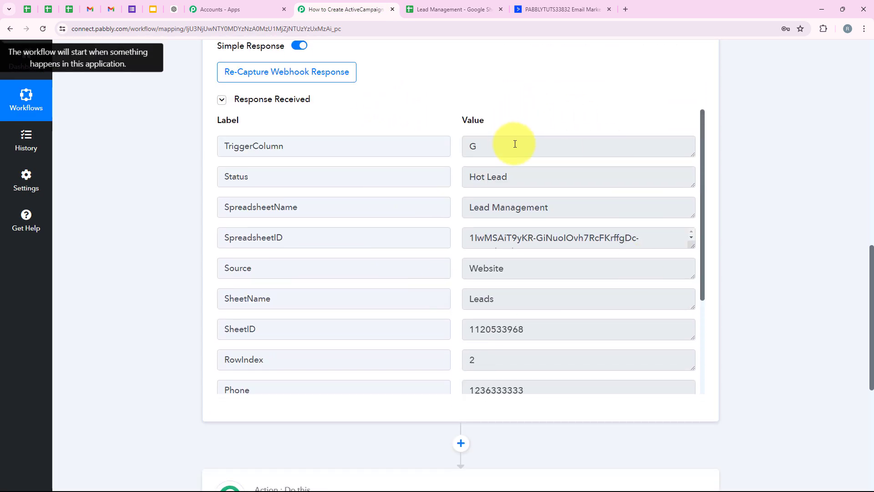
left_click(513, 144)
left_click_drag(491, 173, 459, 182)
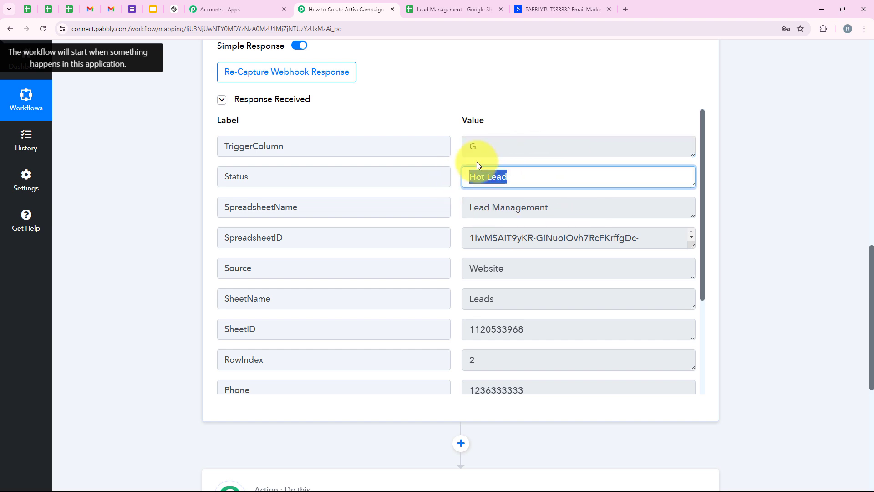
left_click_drag(567, 207, 478, 214)
scroll(511, 228, "down", 2)
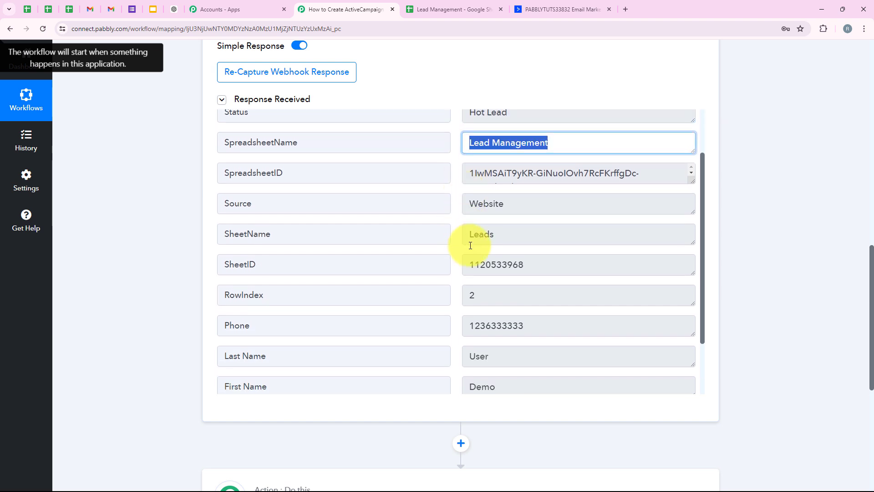
left_click(511, 211)
left_click_drag(415, 215, 383, 216)
left_click_drag(520, 180, 455, 187)
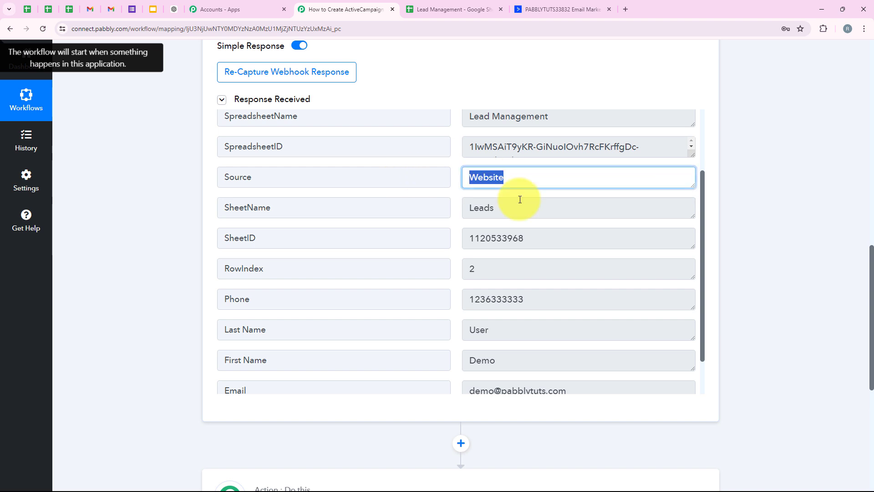
left_click_drag(556, 239, 438, 283)
scroll(438, 287, "down", 1)
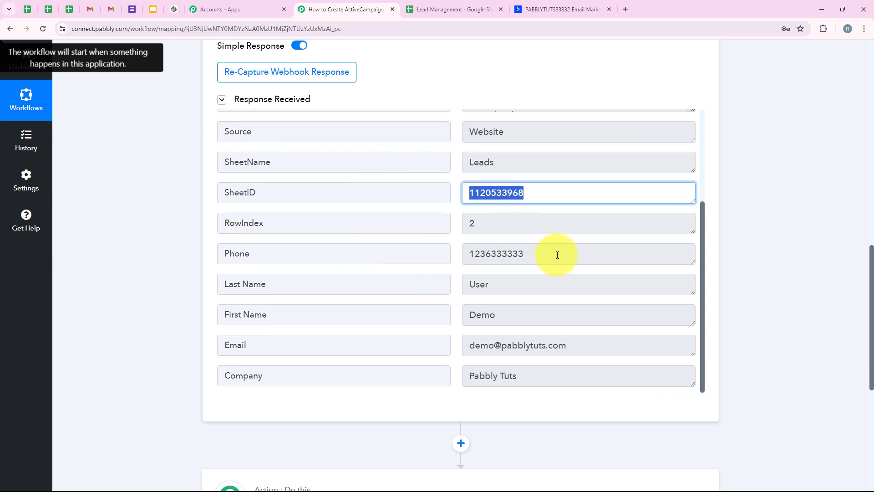
Step: Check the phone, last name, first name, email and company values in the received webhook response
left_click_drag(556, 253, 400, 275)
left_click_drag(524, 285, 433, 321)
left_click_drag(533, 319, 432, 322)
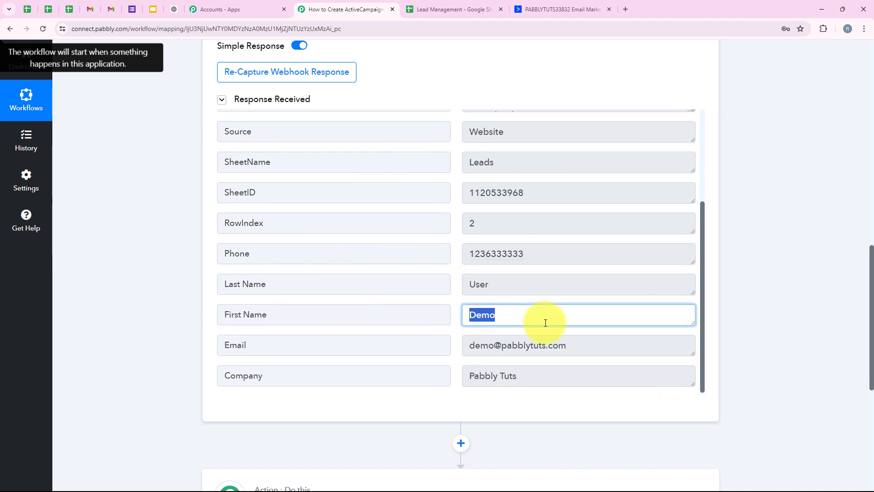
left_click_drag(592, 344, 411, 324)
left_click_drag(557, 366, 312, 365)
left_click(189, 354)
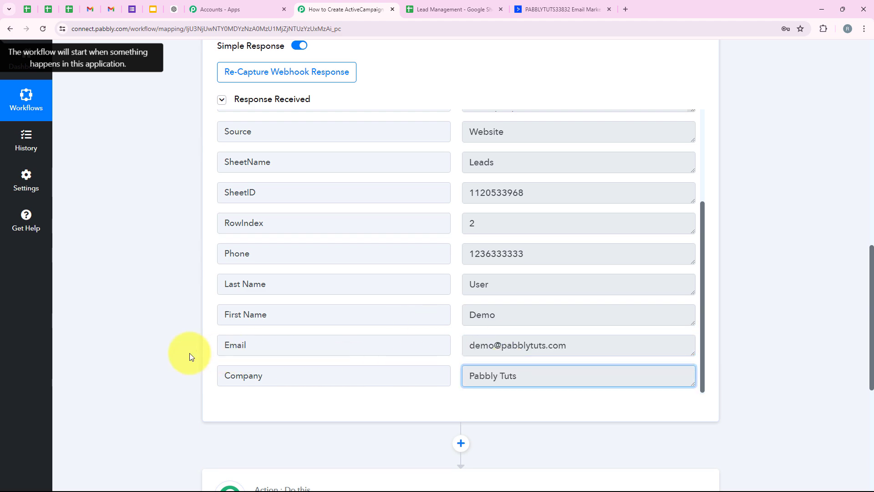
Step: Collapse the Google Sheets trigger and expand the action step for choosing the next application
scroll(158, 133, "up", 20)
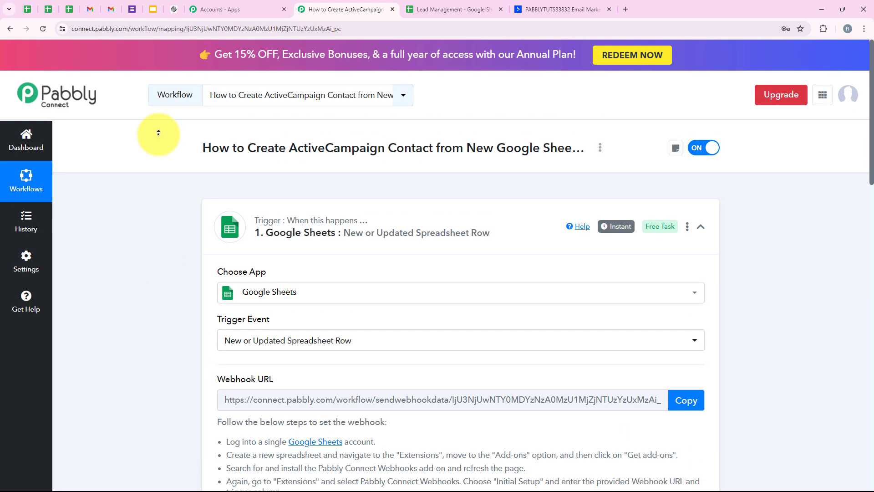
left_click(348, 229)
left_click(314, 343)
scroll(253, 131, "down", 4)
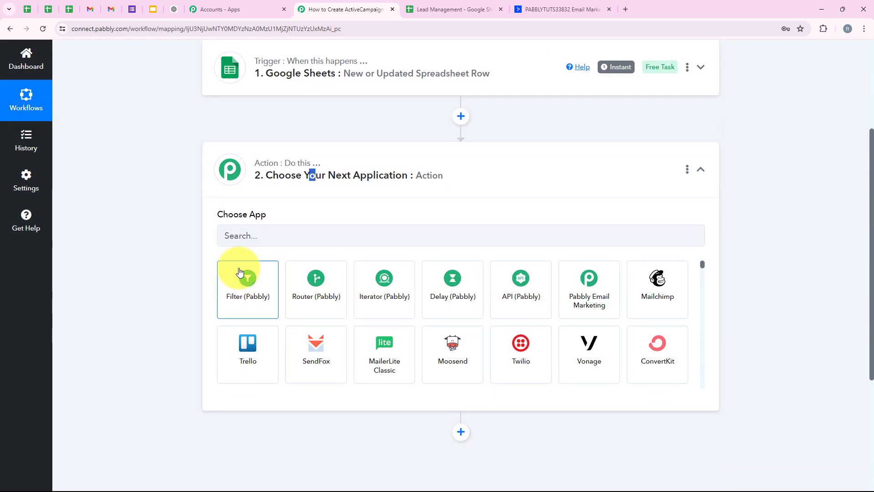
Step: Search the action apps for "ActiveCam" and choose ActiveCampaign
left_click(242, 235)
type("A")
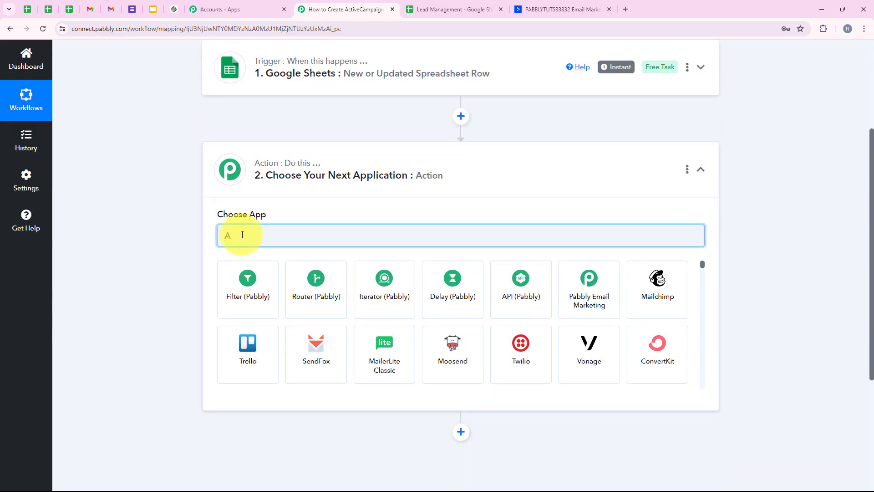
type("ctive")
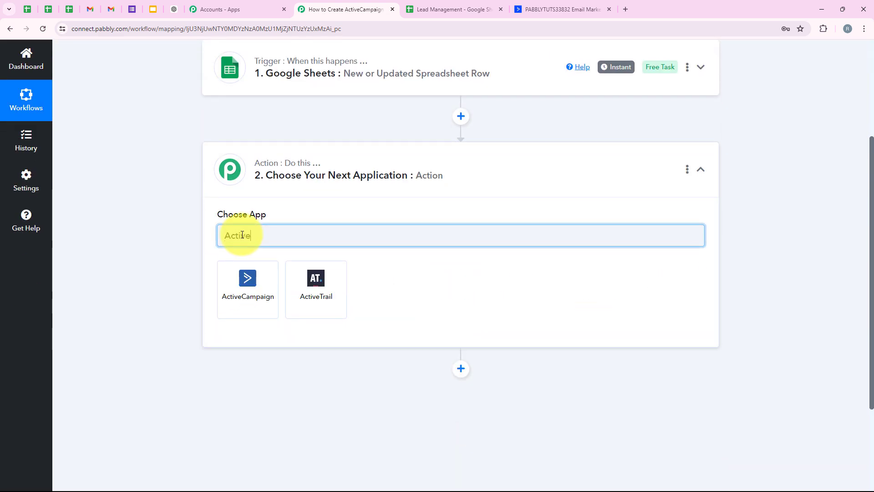
scroll(273, 260, "up", 1)
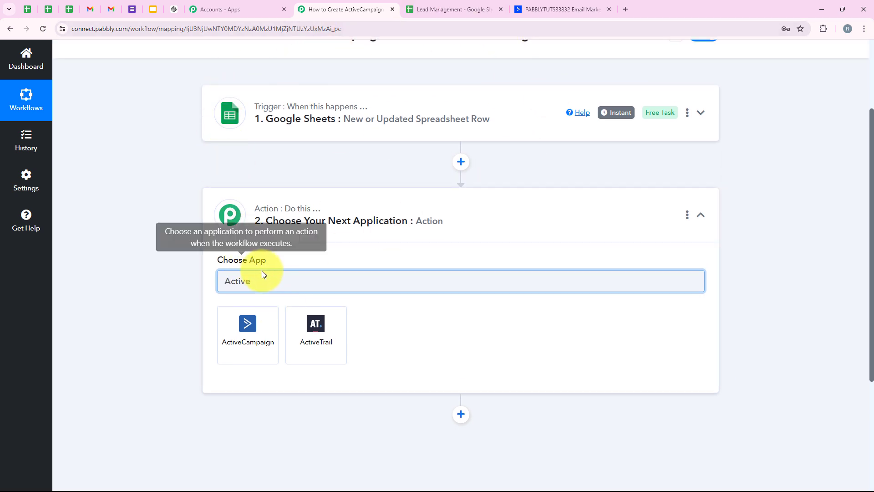
type("C")
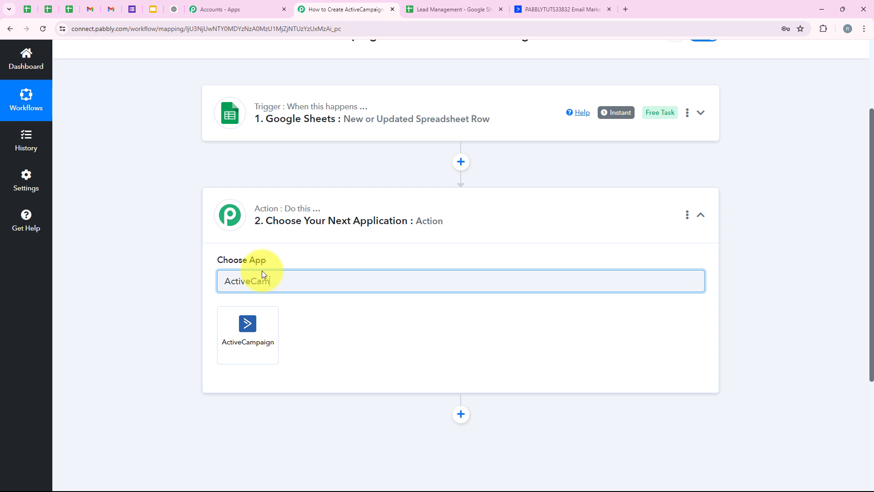
type("am")
left_click(225, 331)
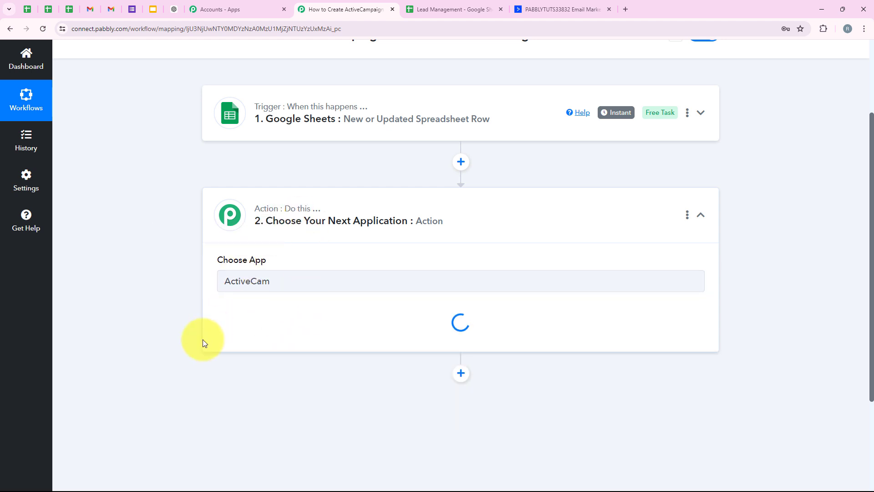
Step: Set the ActiveCampaign action event to Create a Contact
left_click_drag(209, 322, 267, 312)
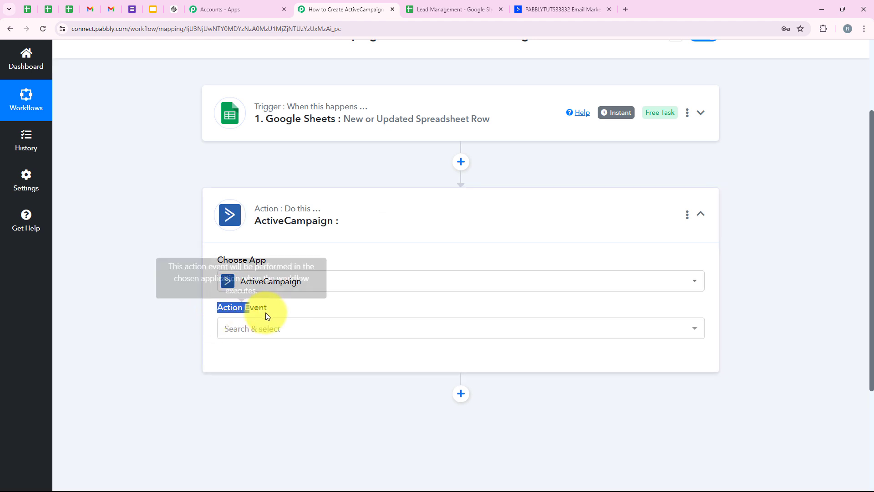
left_click(285, 327)
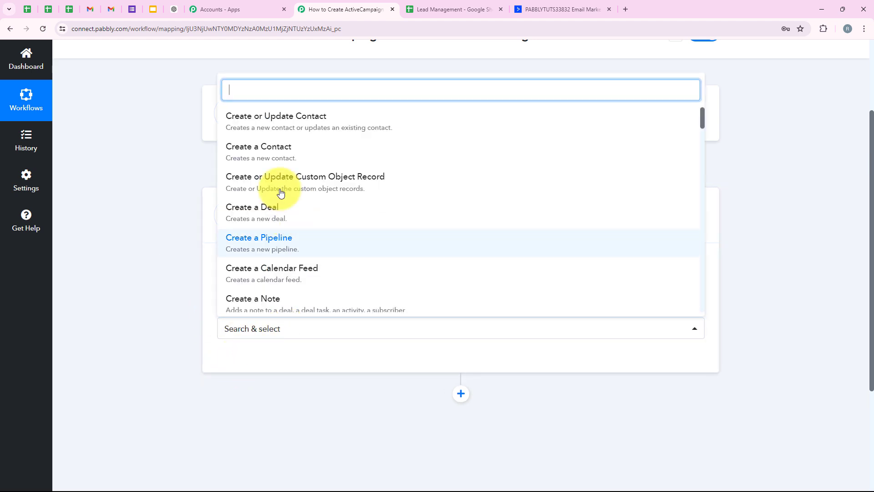
left_click(269, 156)
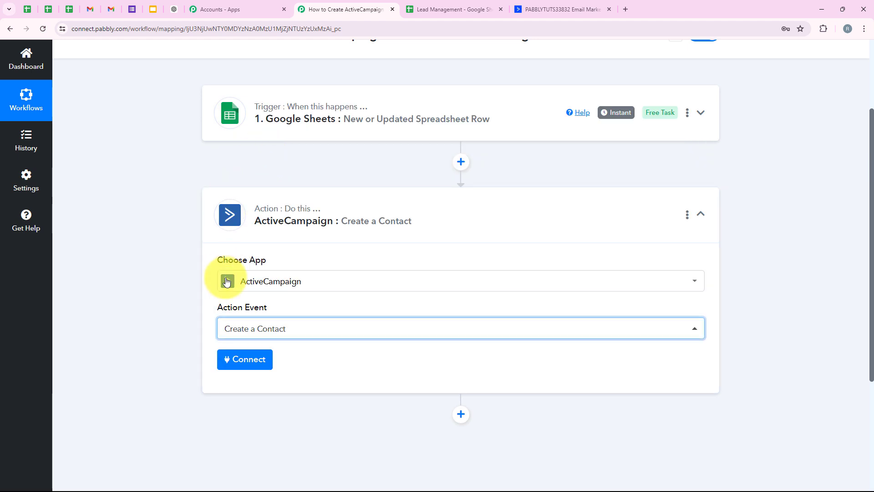
Step: Start connecting the ActiveCampaign account with Add New Connection and read what the API Key and URL fields require
left_click(256, 367)
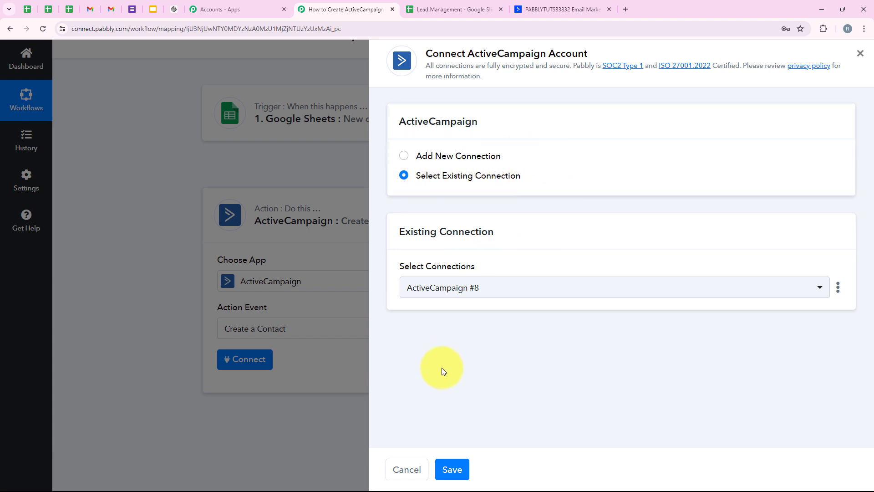
left_click(452, 154)
scroll(445, 312, "down", 3)
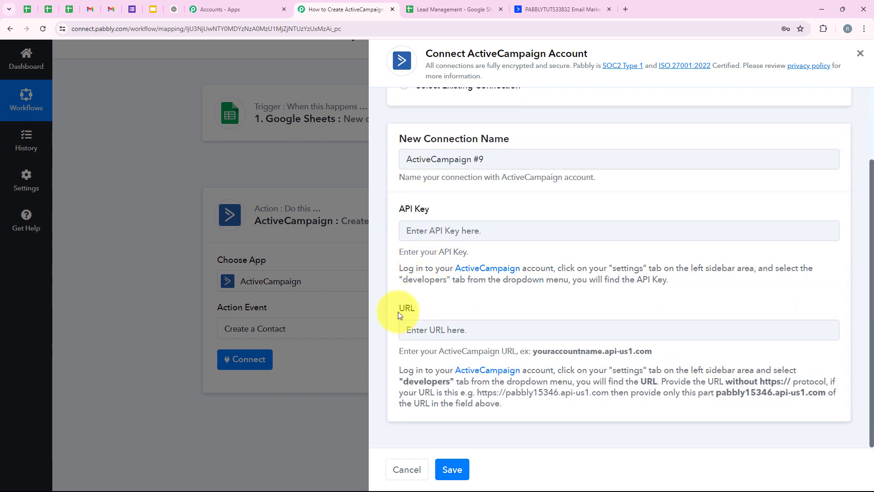
left_click(439, 309)
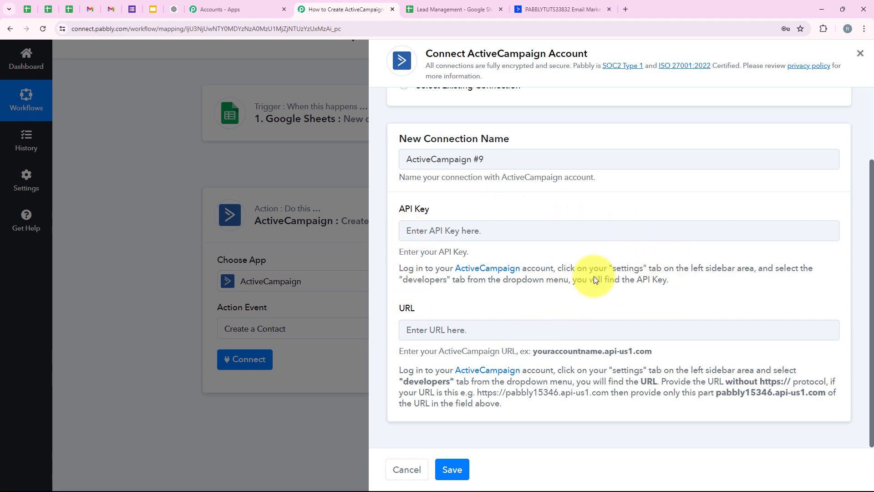
Step: Switch to ActiveCampaign and open the Developer page of its settings to get the API URL and key
left_click(558, 9)
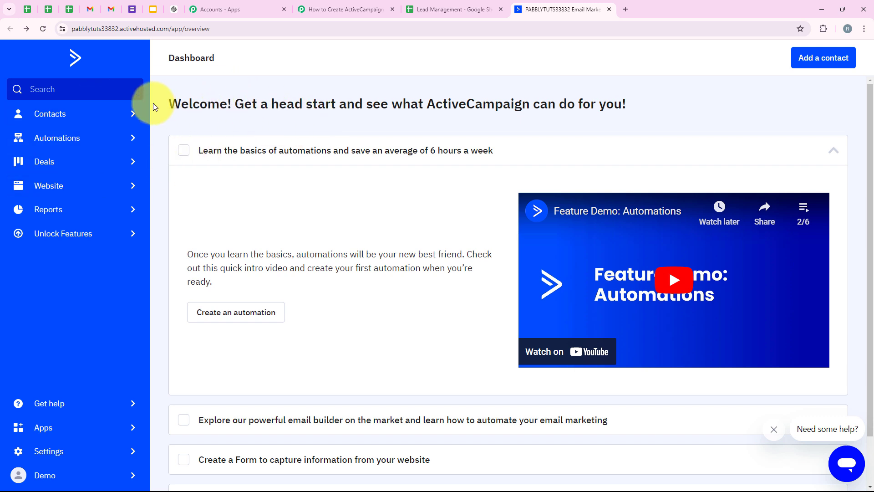
left_click(69, 450)
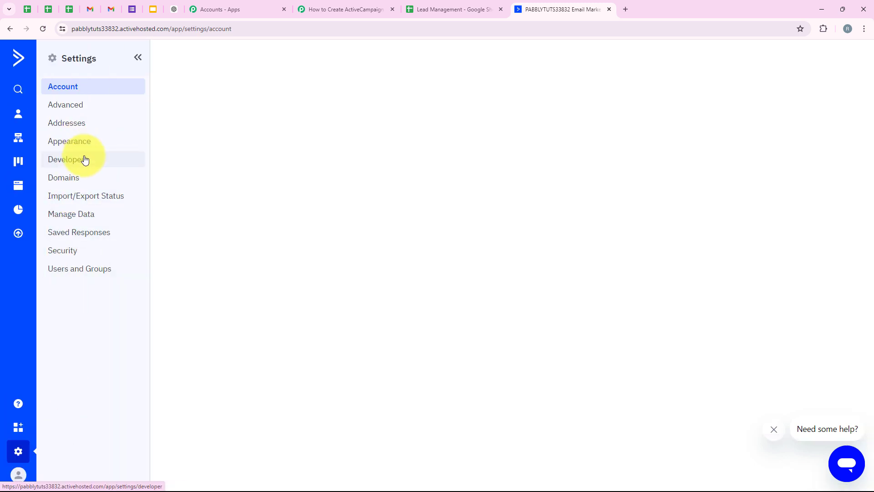
left_click(85, 159)
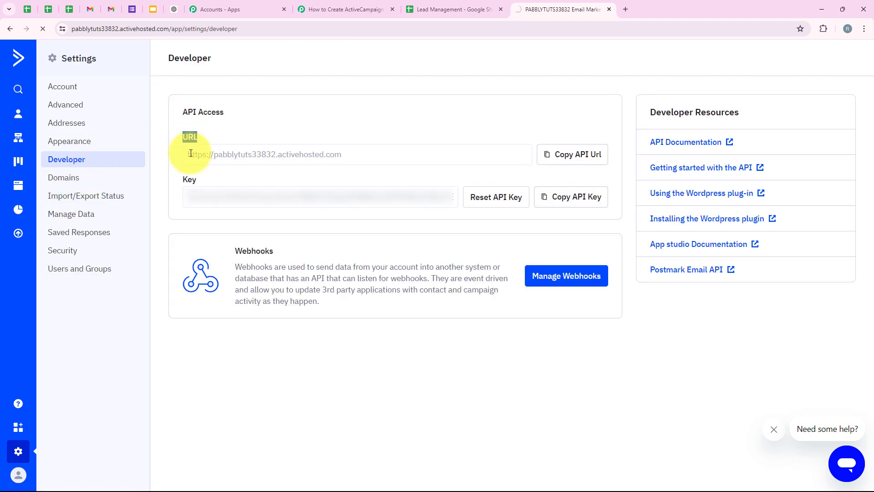
left_click_drag(180, 136, 182, 180)
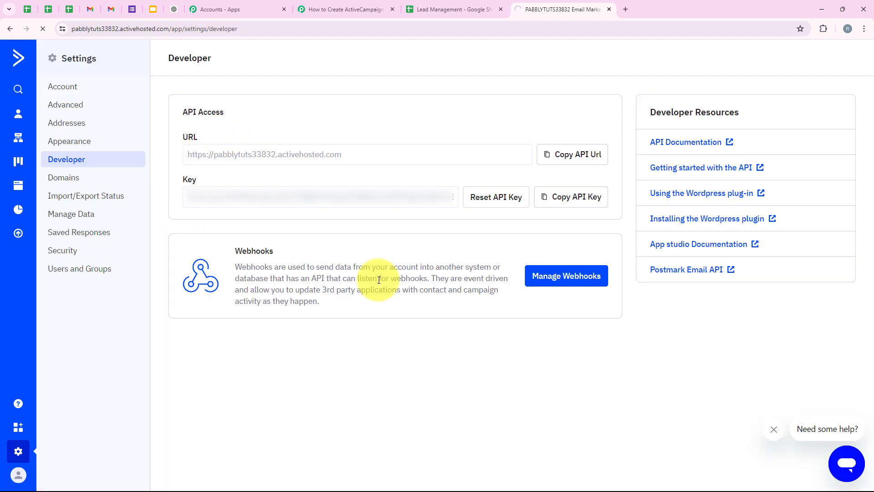
Step: Return to Pabbly Connect and fill in the API Key and the account URL copied from ActiveCampaign
left_click(348, 9)
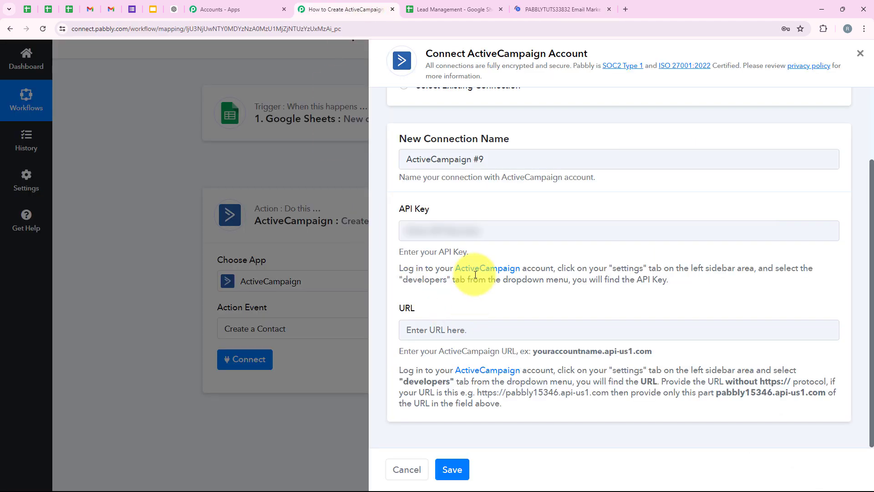
left_click(413, 228)
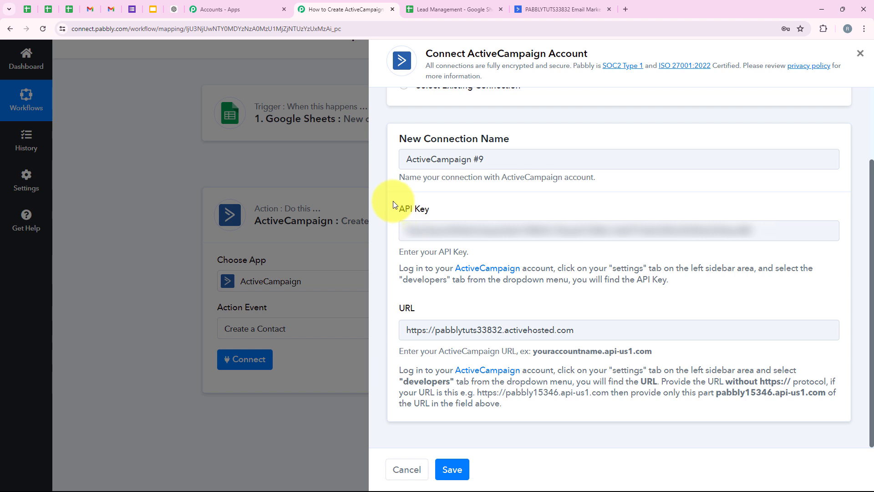
left_click_drag(393, 201, 434, 207)
left_click_drag(395, 292, 425, 298)
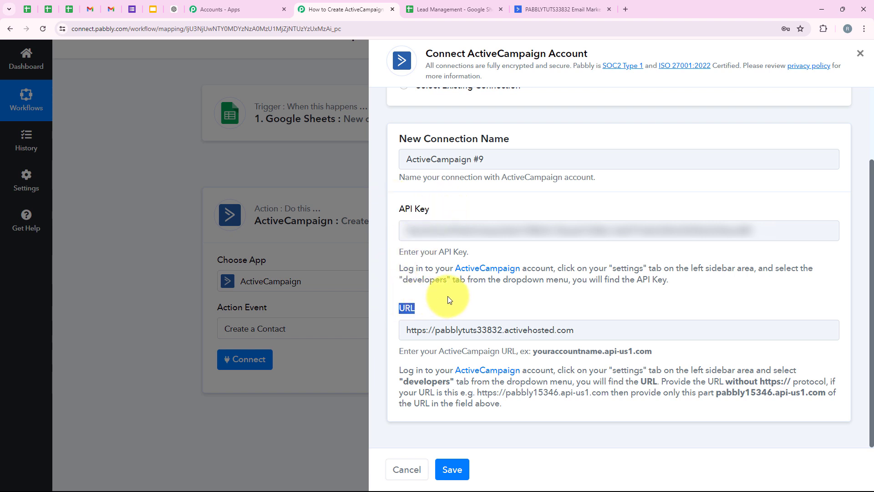
left_click(447, 296)
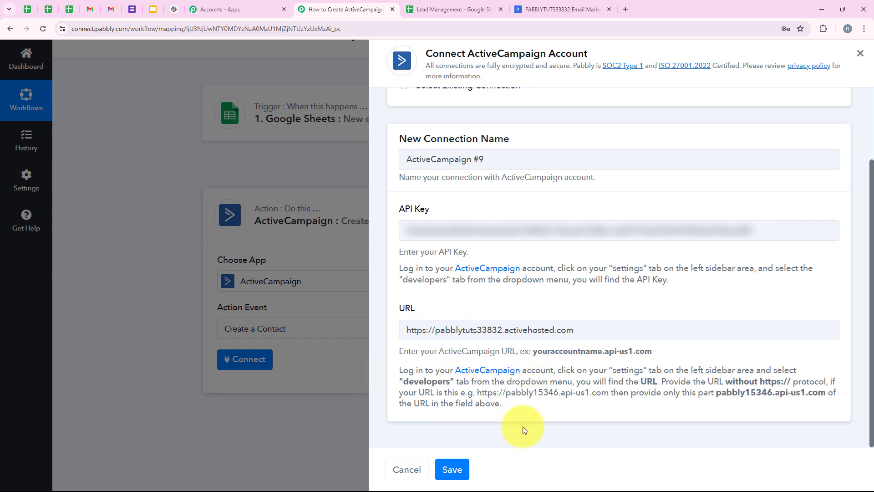
left_click_drag(661, 382, 791, 382)
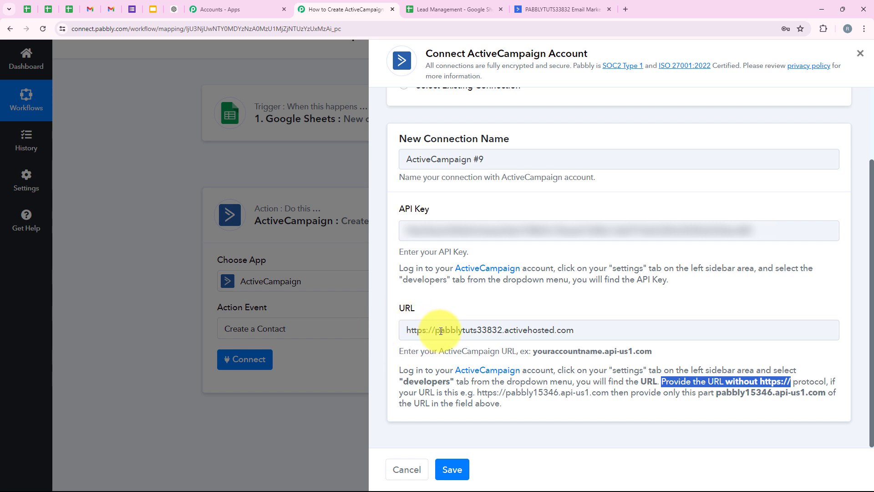
left_click_drag(433, 335, 404, 337)
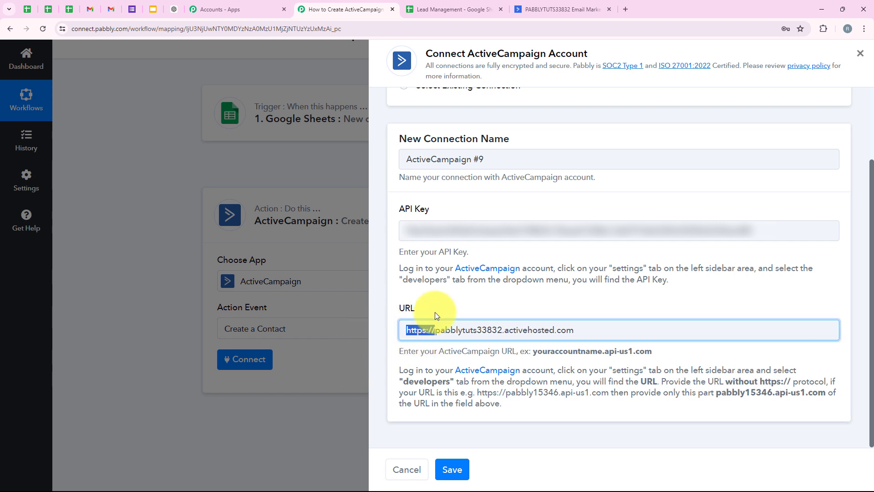
key("BackSpace")
left_click(494, 256)
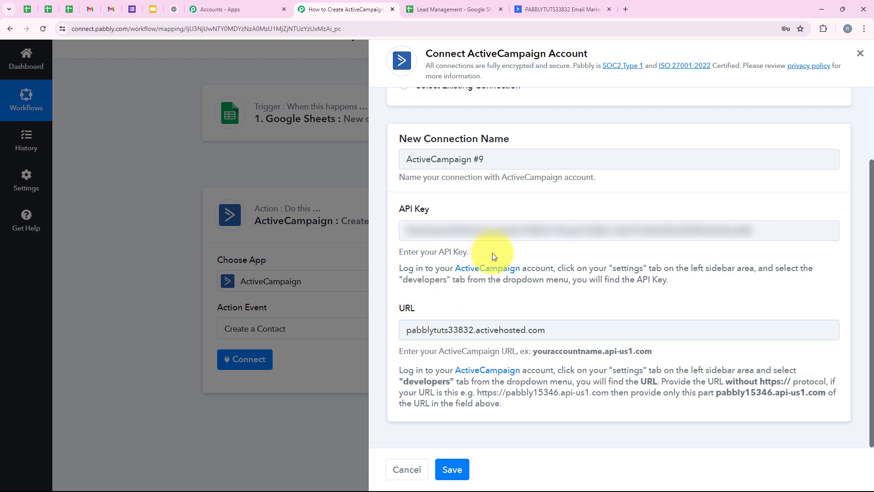
left_click(460, 467)
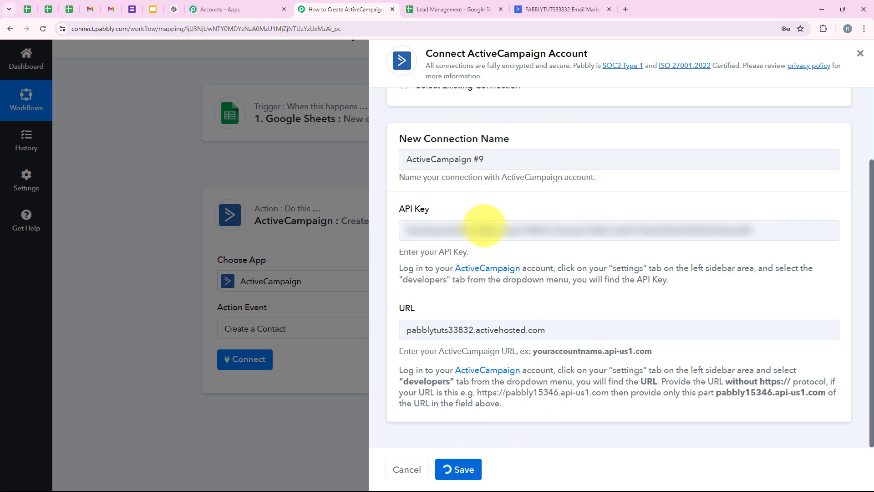
Step: Examine the Create a Contact fields and the Google Sheets row data available for mapping into Email
scroll(342, 211, "down", 3)
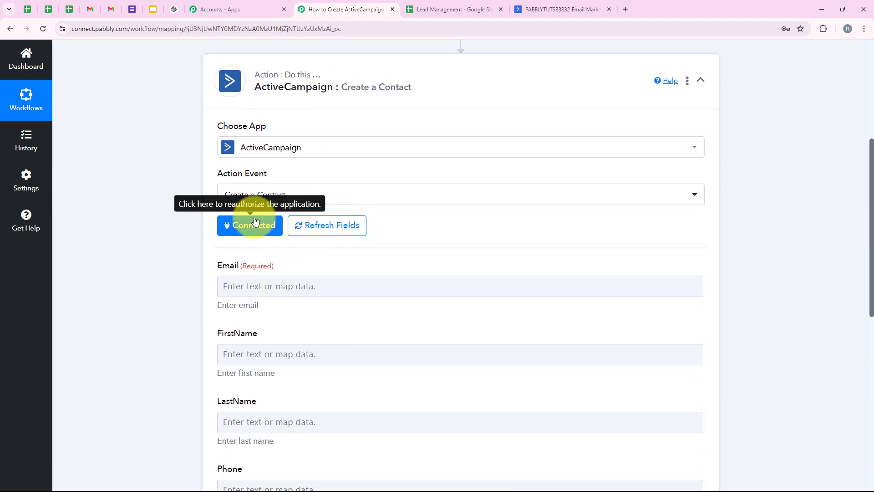
scroll(254, 221, "down", 2)
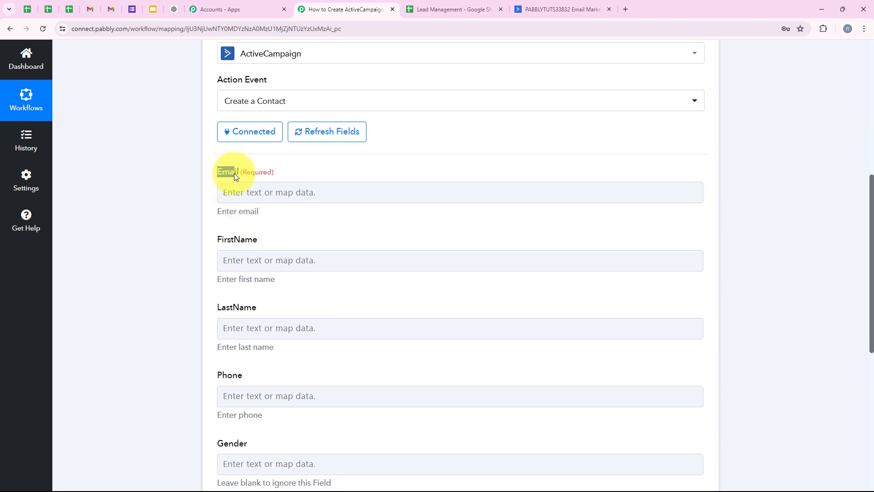
scroll(282, 333, "down", 2)
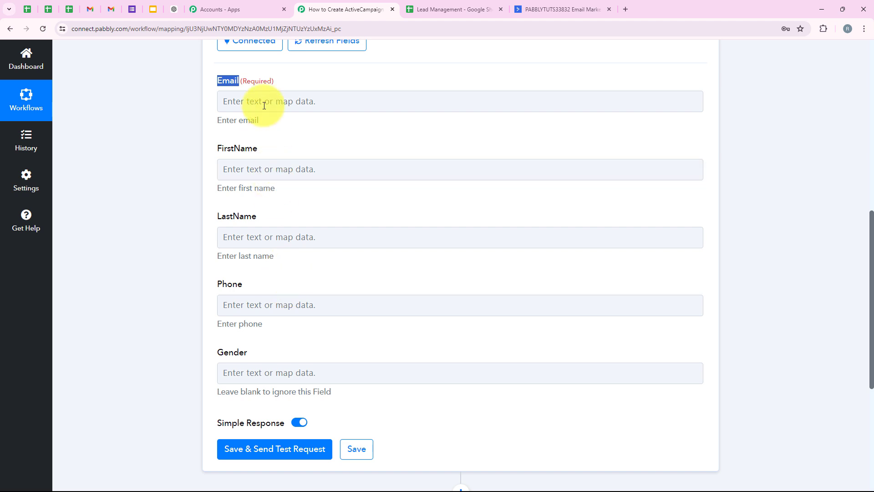
left_click(283, 105)
scroll(140, 276, "up", 3)
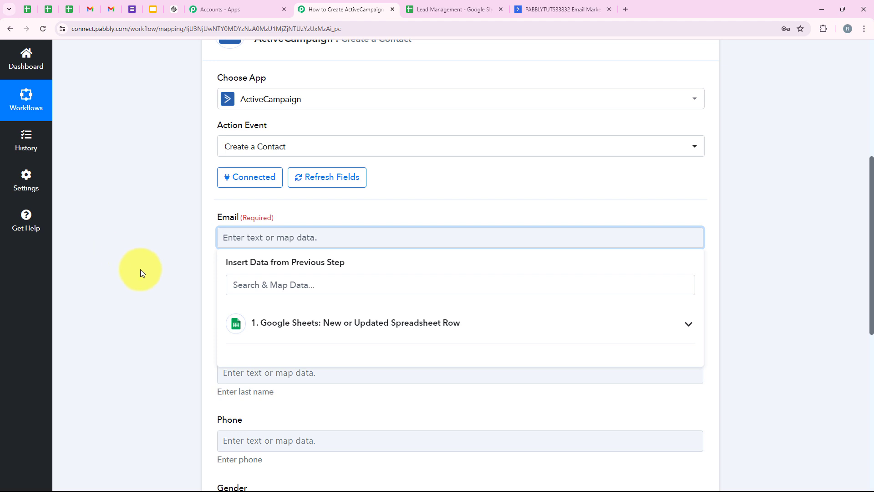
left_click(348, 324)
scroll(349, 309, "down", 2)
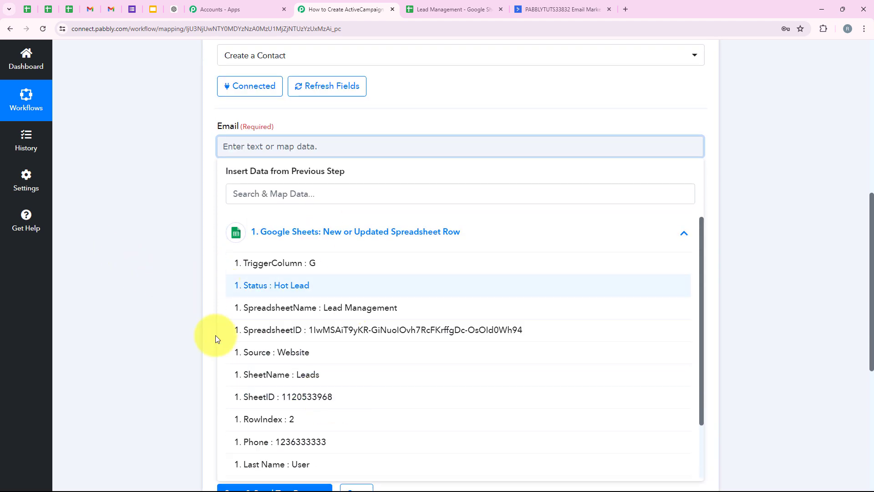
scroll(186, 275, "up", 2)
left_click(263, 217)
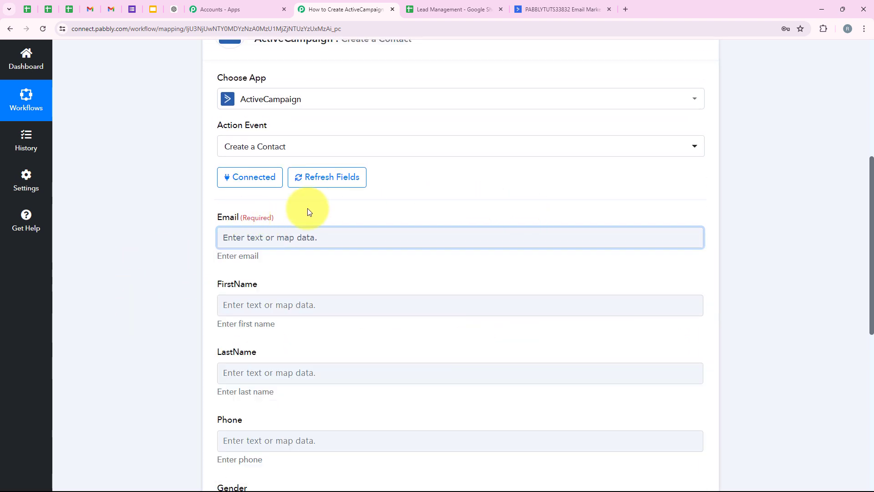
left_click(333, 237)
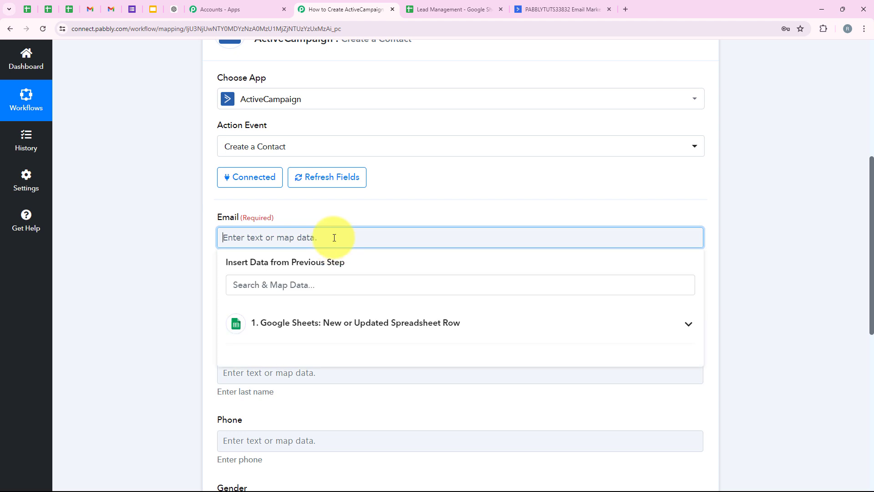
scroll(310, 224, "down", 1)
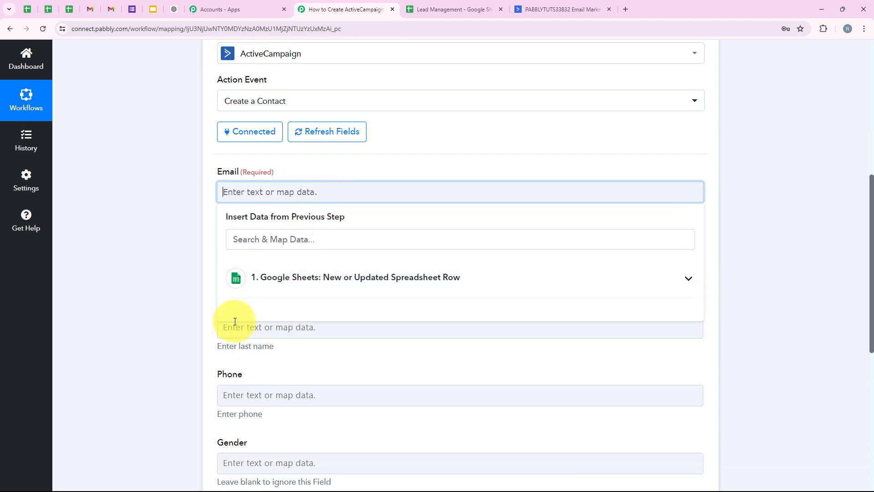
left_click(163, 277)
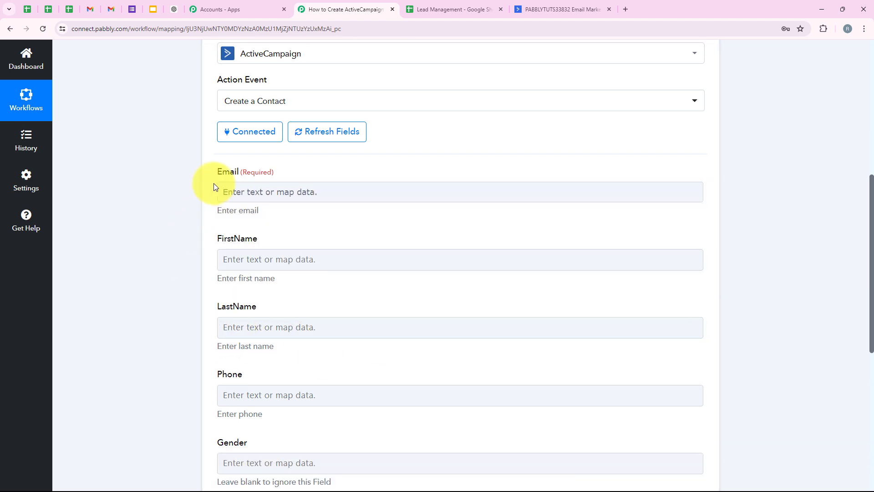
double_click(229, 171)
left_click(250, 191)
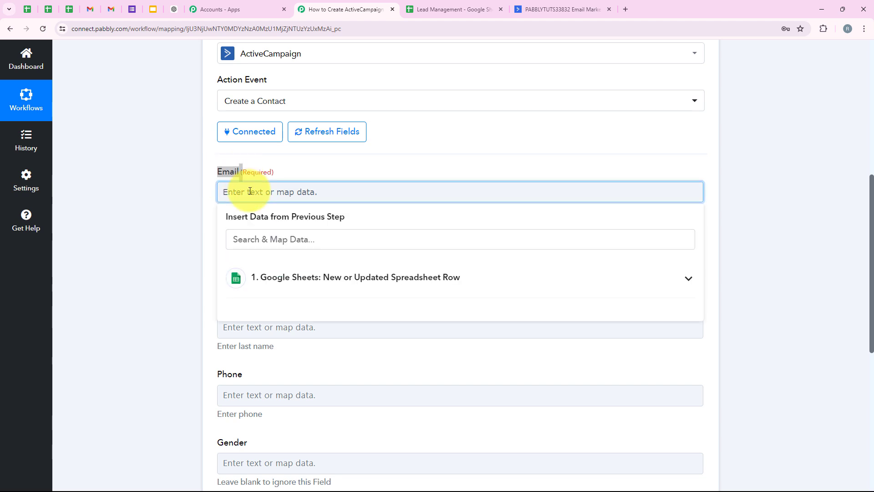
left_click_drag(313, 191, 180, 194)
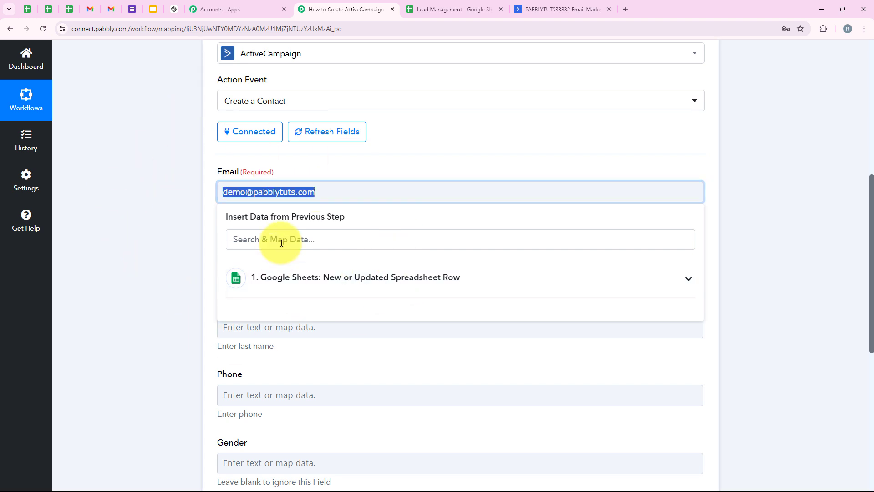
key("BackSpace")
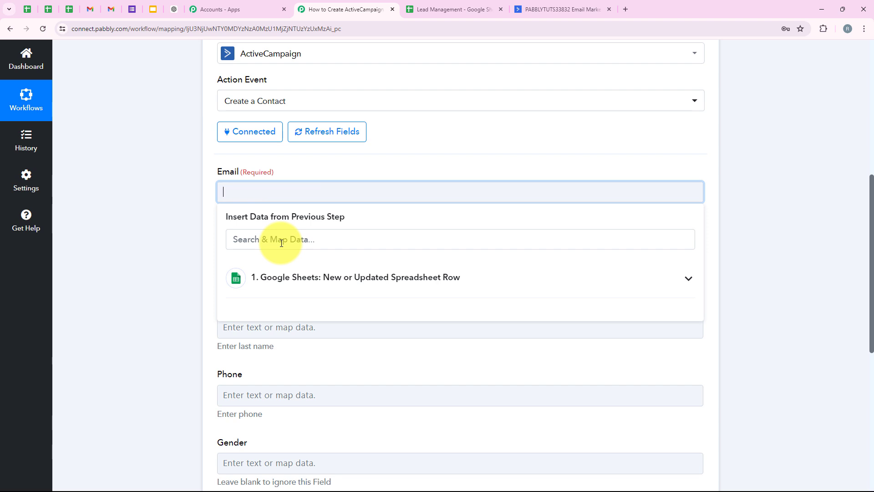
Step: Map the contact's Email field to the Email value from the Google Sheets trigger step
left_click(286, 278)
scroll(268, 366, "down", 3)
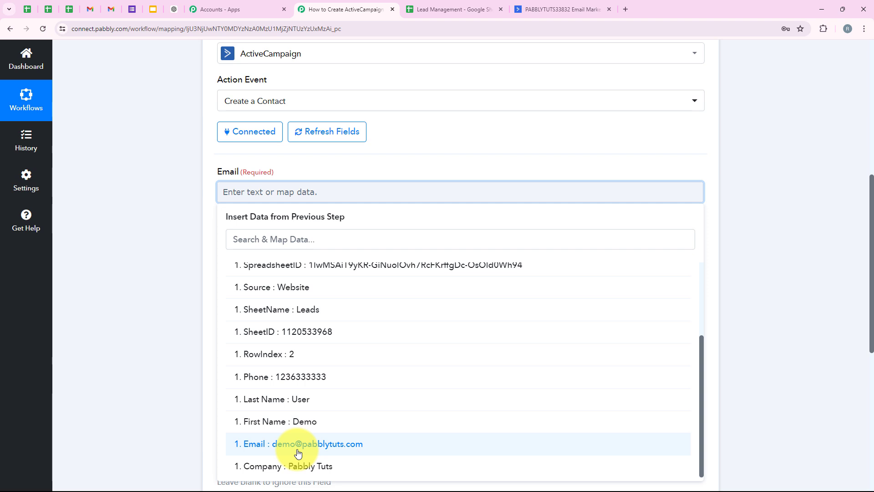
left_click(298, 451)
left_click(211, 184)
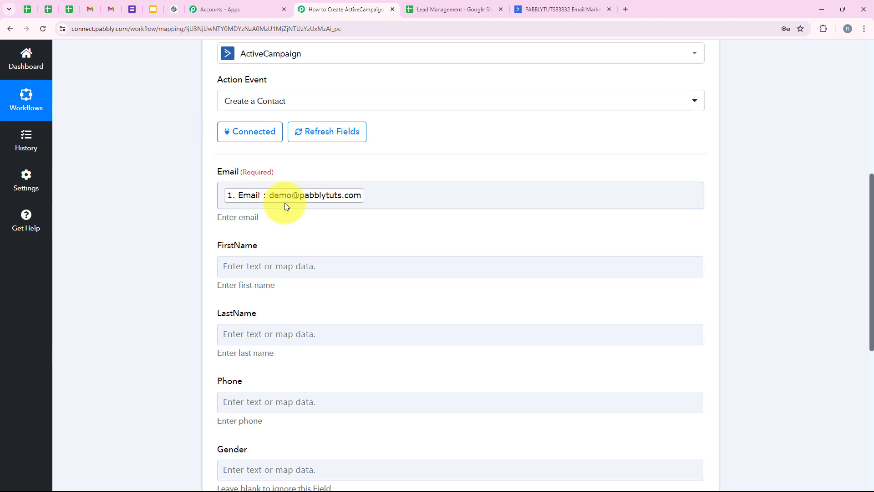
Step: Search the trigger data for "fir" and map First Name into the FirstName field
scroll(276, 235, "down", 1)
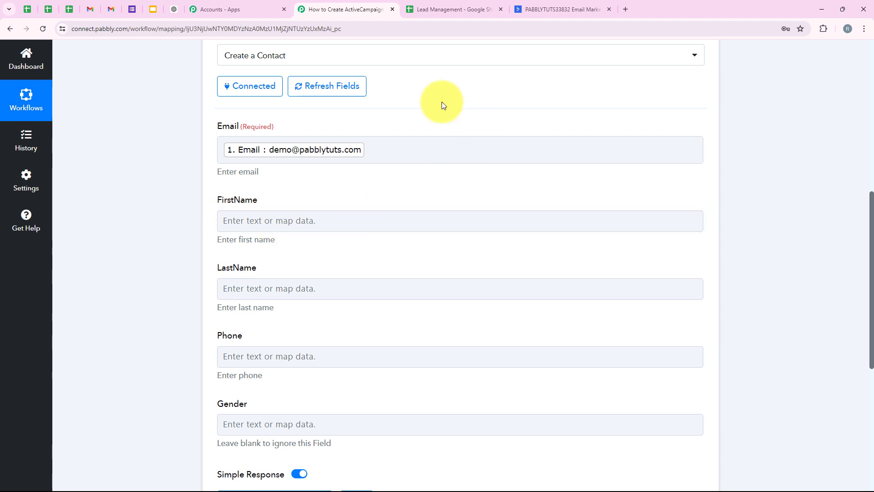
scroll(196, 286, "down", 1)
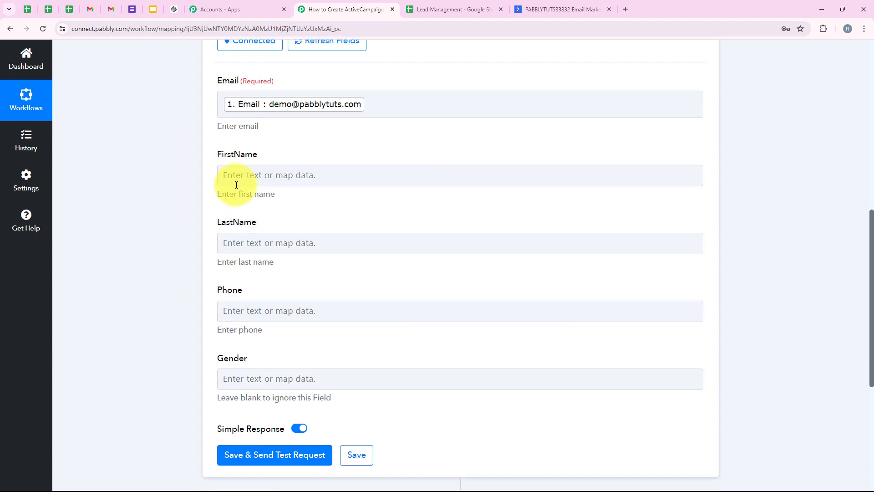
left_click(237, 183)
left_click(266, 220)
type("fir")
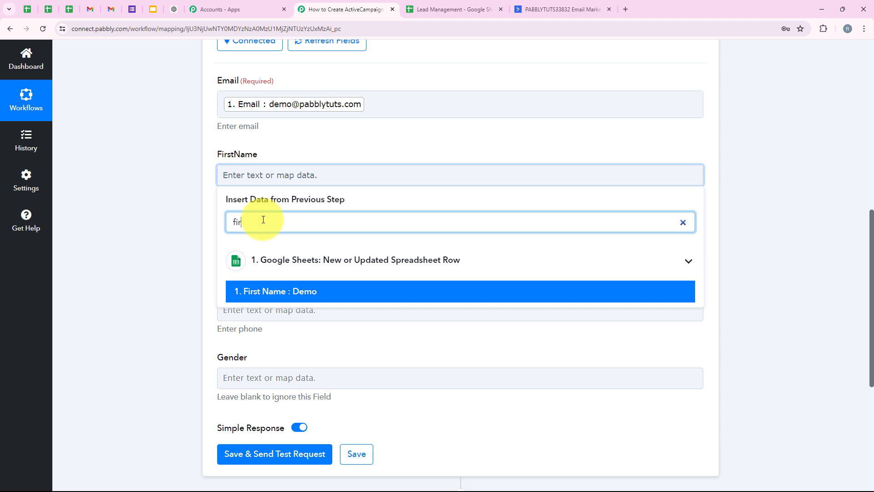
left_click(280, 295)
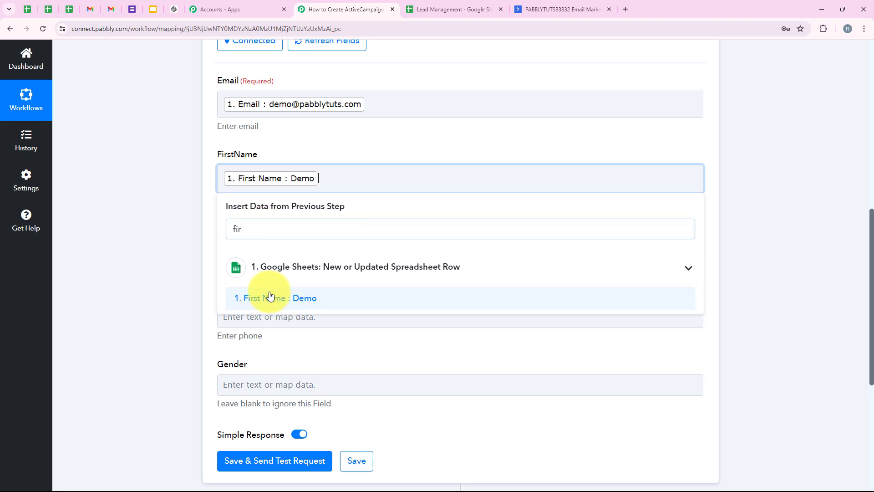
left_click(197, 282)
Step: Search the trigger data for "last" and map Last Name into the LastName field
left_click(236, 249)
left_click(257, 287)
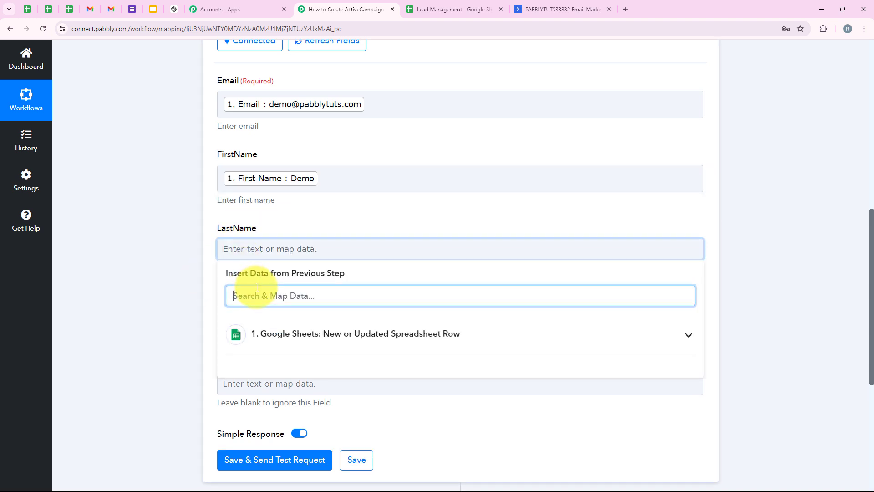
type("last")
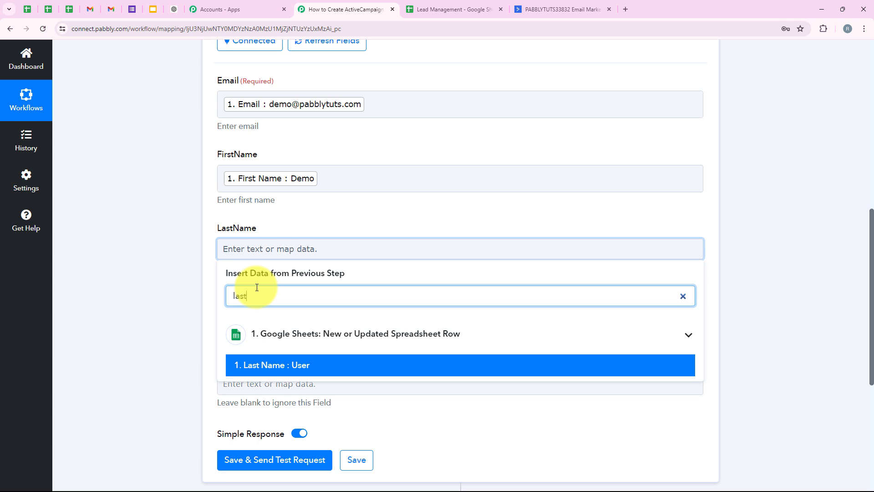
left_click(279, 363)
left_click(165, 293)
Step: Search the trigger data for "phone" and map Phone into the contact's Phone field
scroll(165, 294, "down", 2)
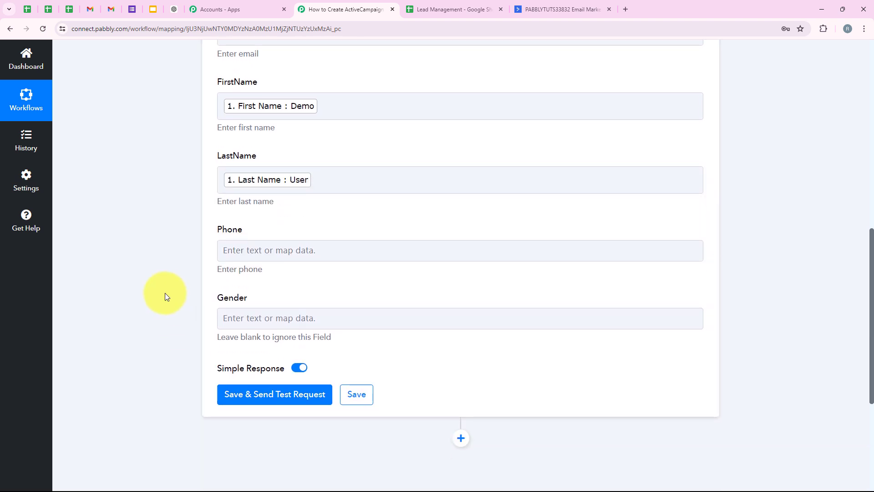
left_click(282, 231)
left_click(283, 277)
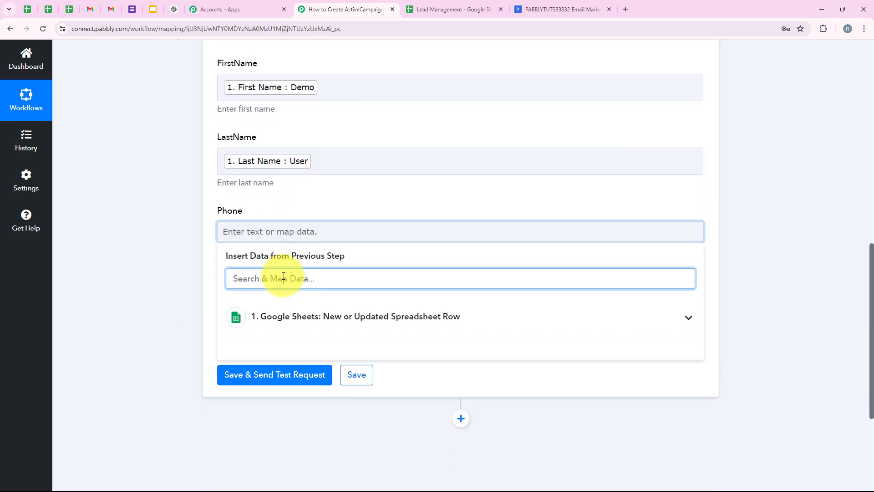
type("phone")
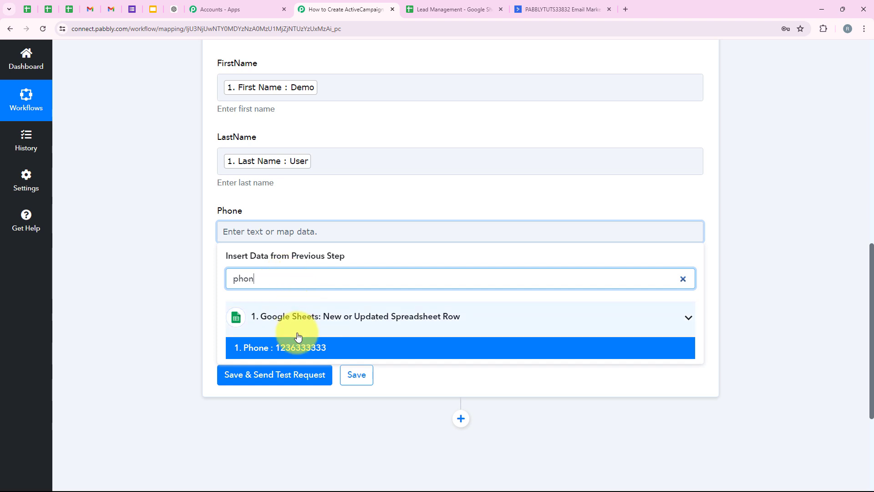
left_click(293, 347)
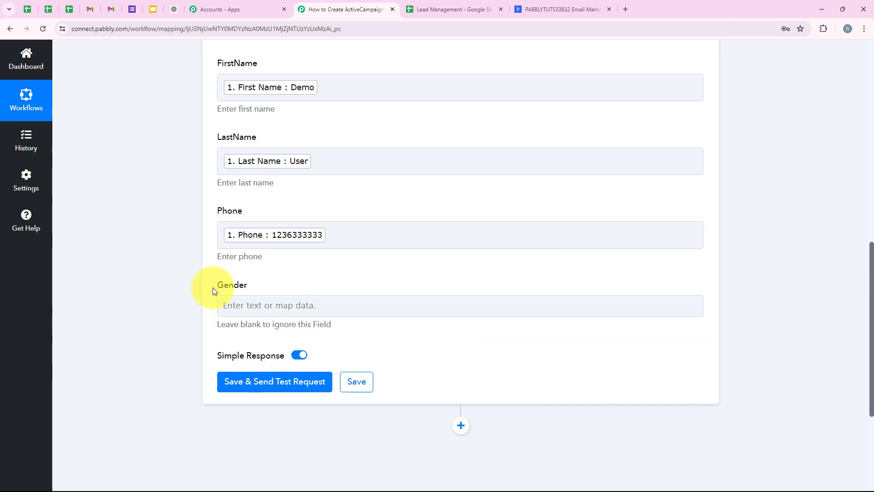
Step: Leave the Gender field blank, then save the Create a Contact step and send a test request
left_click(252, 285)
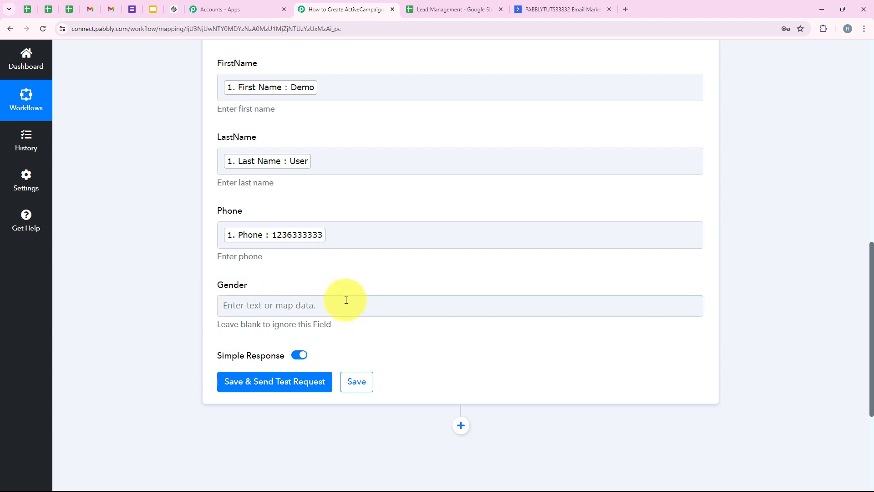
left_click(241, 306)
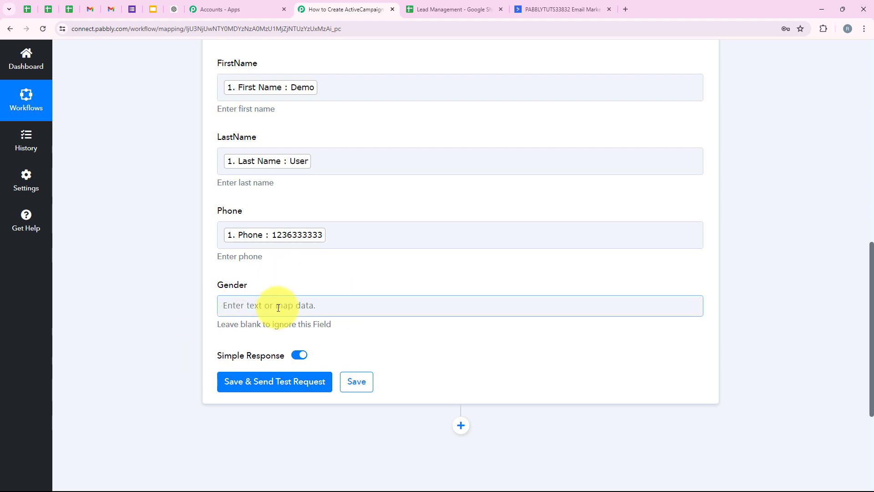
left_click(464, 3)
left_click(303, 9)
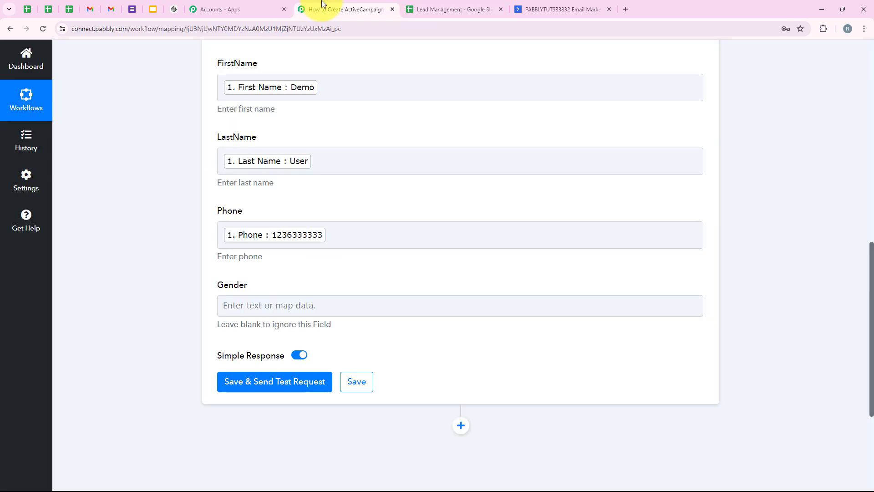
left_click(295, 387)
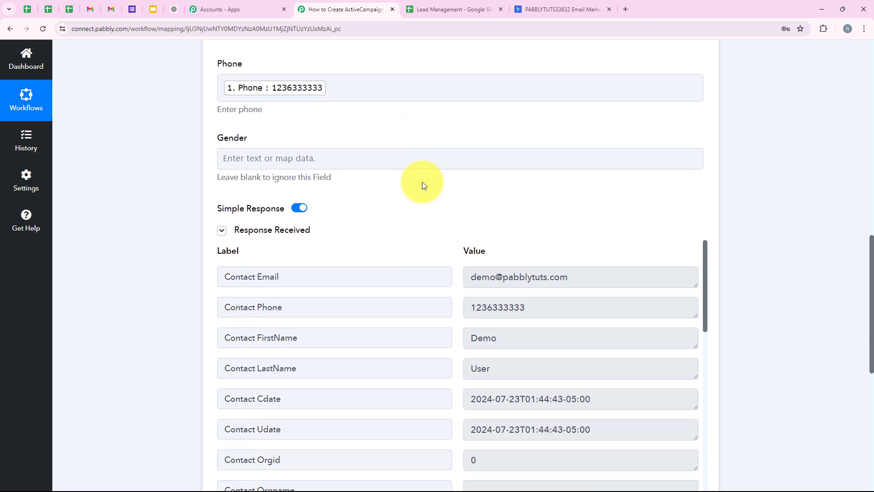
Step: Review the contact email, phone and name values in the test response and collapse the ActiveCampaign action step
scroll(422, 182, "down", 3)
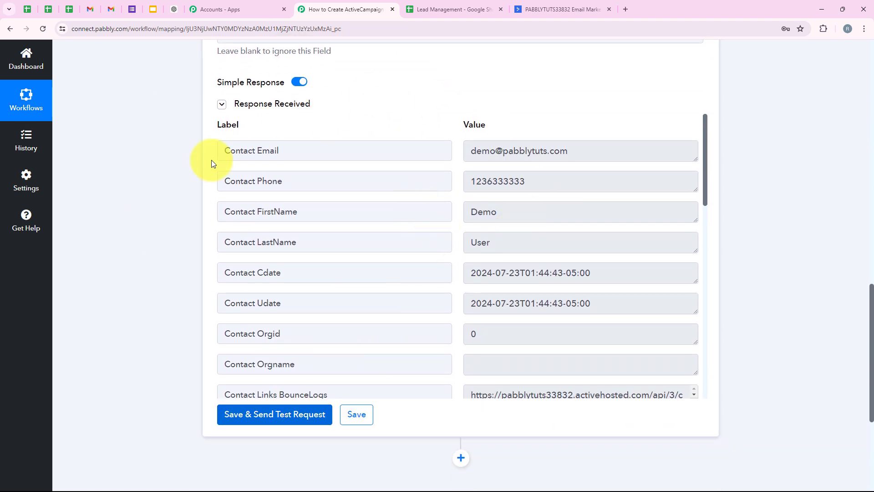
left_click_drag(581, 151, 462, 179)
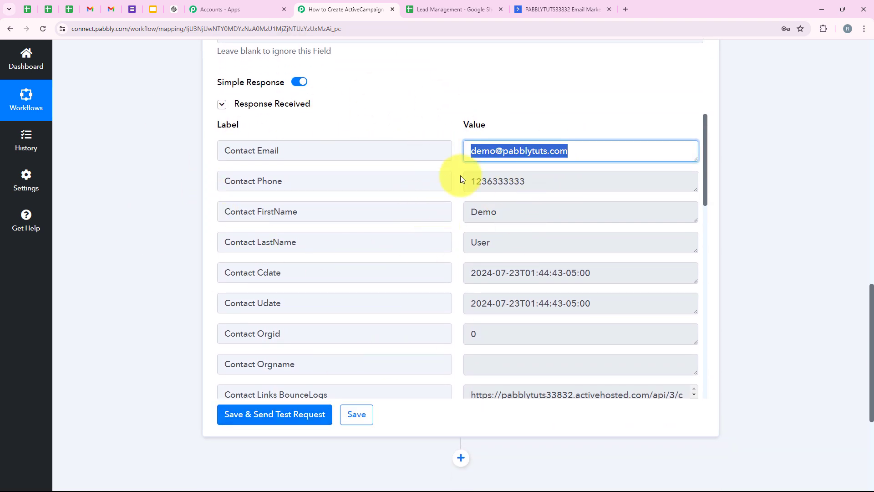
left_click_drag(523, 207, 472, 231)
left_click_drag(524, 243, 174, 247)
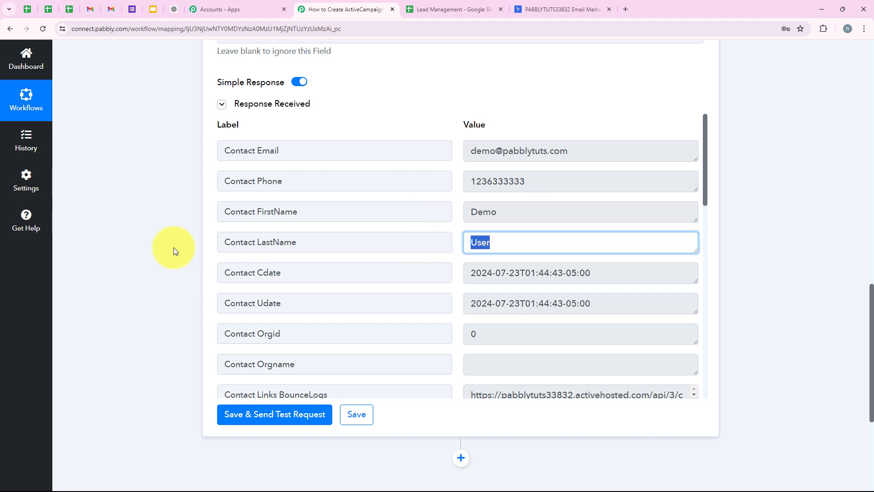
left_click(173, 247)
scroll(170, 214, "up", 15)
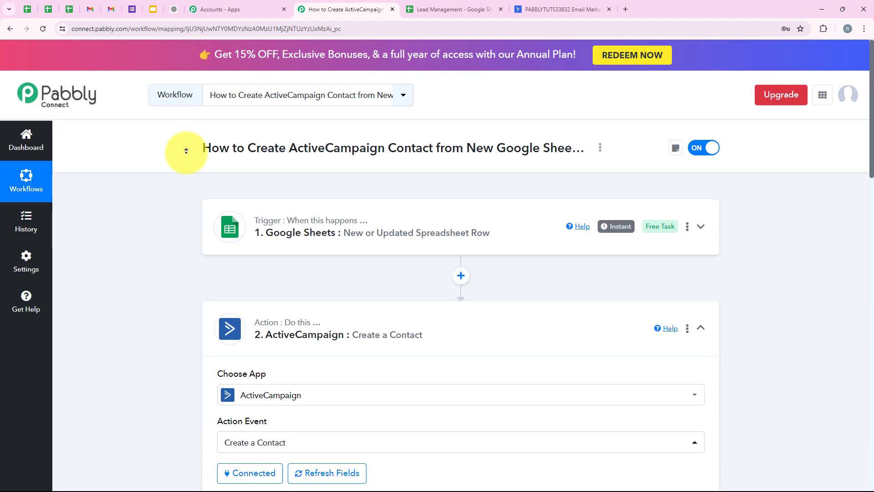
left_click(427, 334)
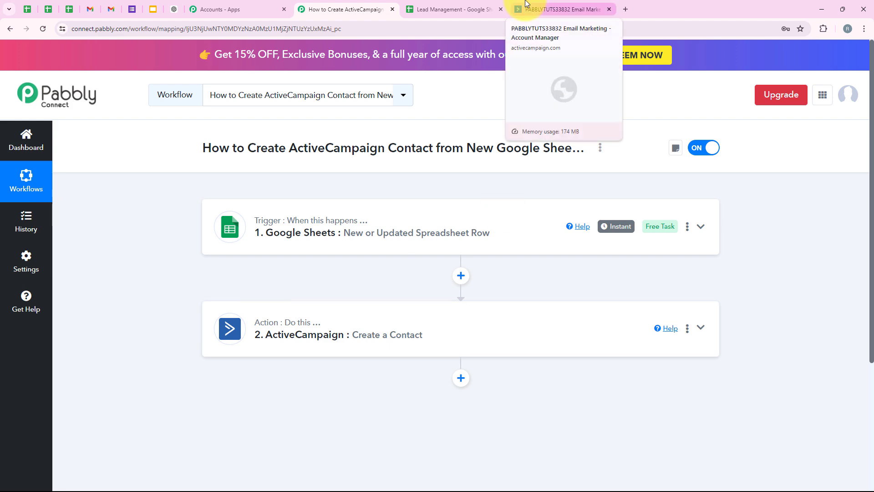
Step: Check the Contacts list in ActiveCampaign for the test contact, then return to the Pabbly Connect workflow
left_click(525, 8)
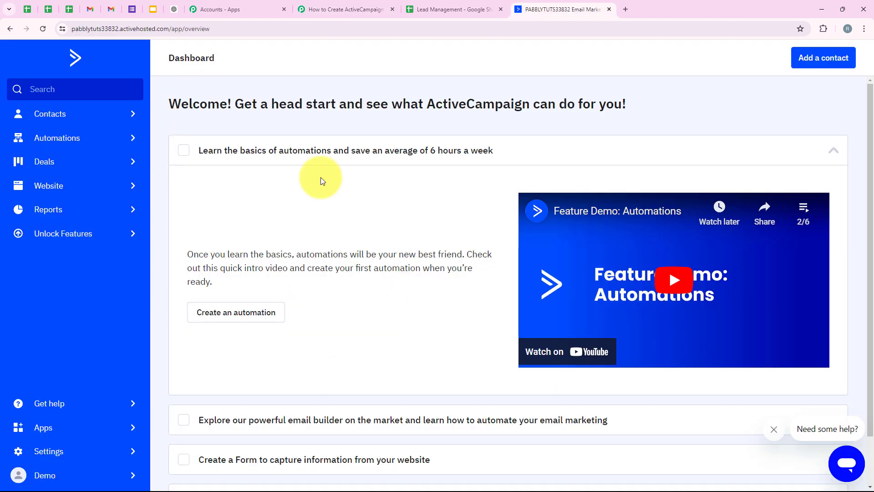
left_click(77, 113)
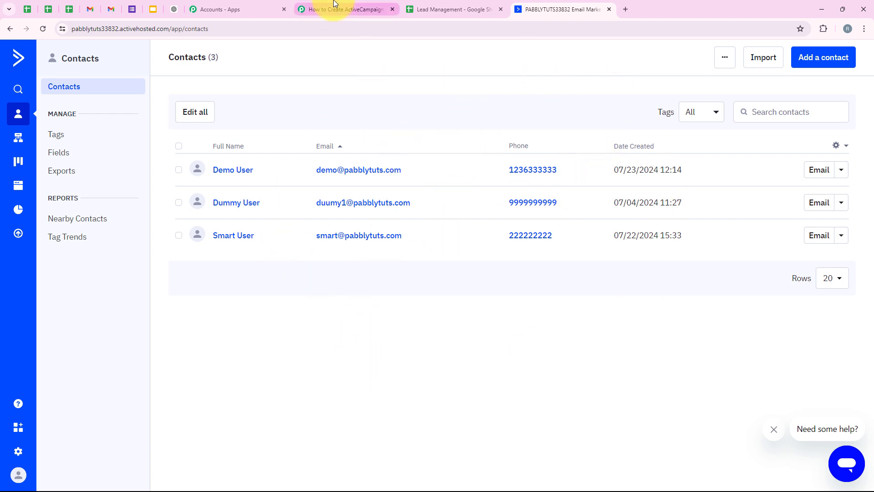
left_click(335, 5)
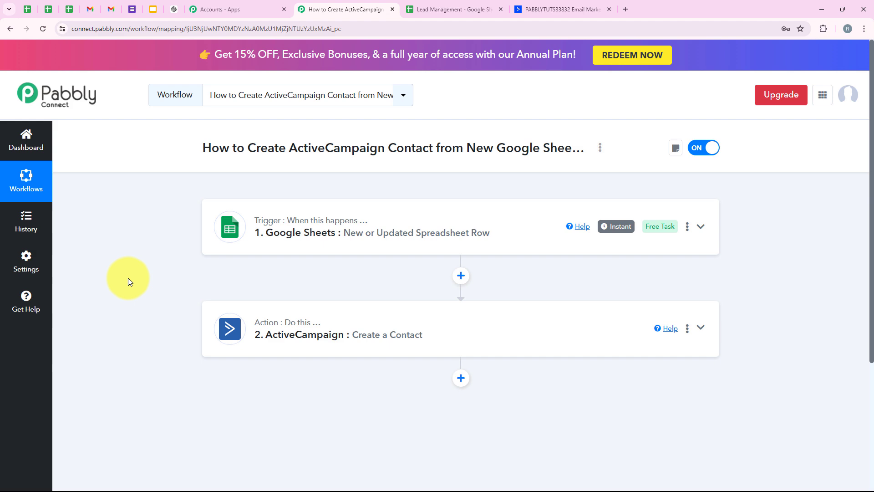
Step: In row 3 of the Lead Management sheet, enter a test lead's first name, last name and the company Pabbly Con
left_click(416, 5)
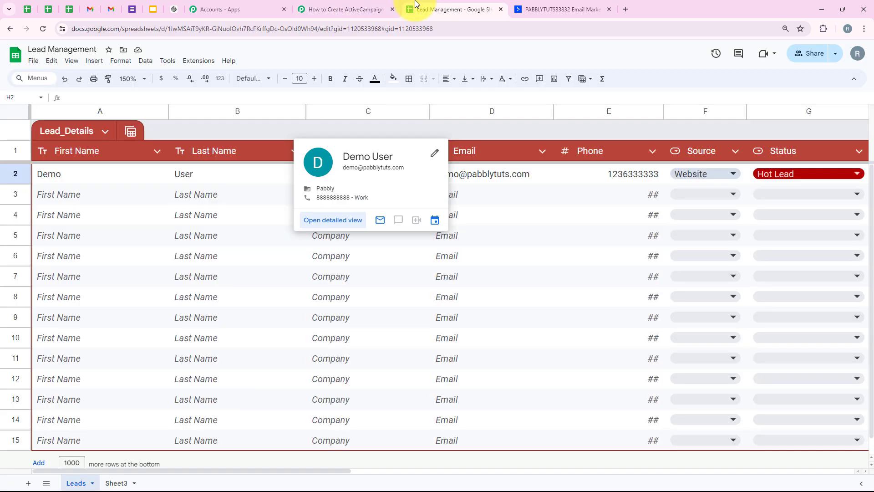
left_click(128, 204)
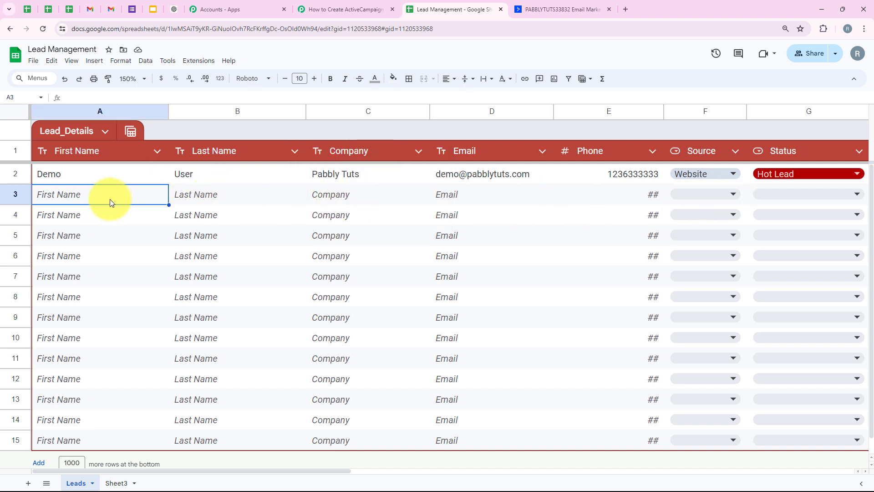
type("Test")
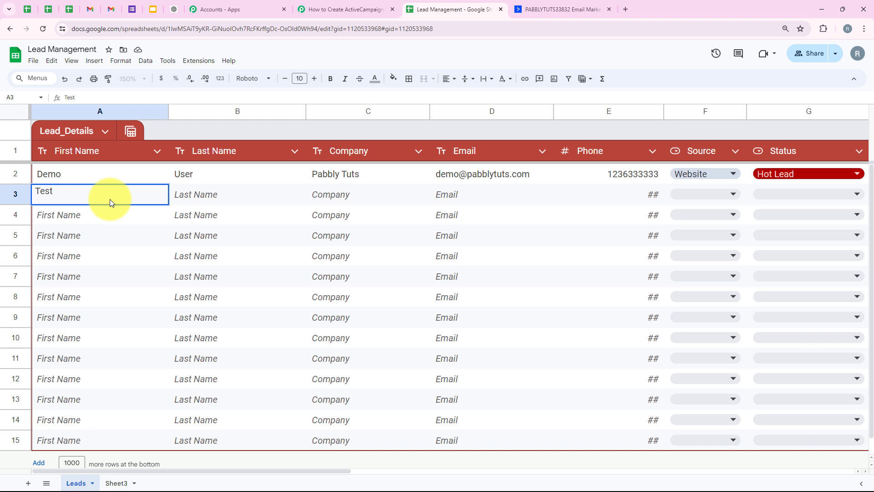
key("Tab")
type("User")
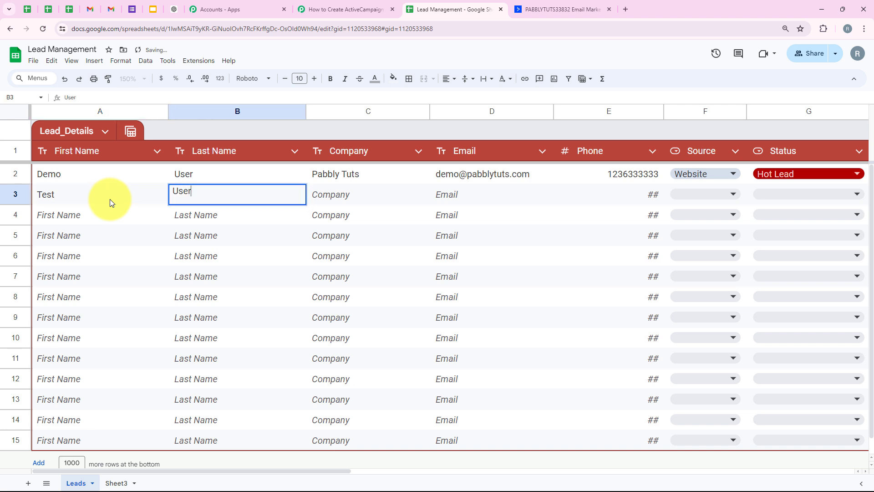
key("Tab")
type("Pa")
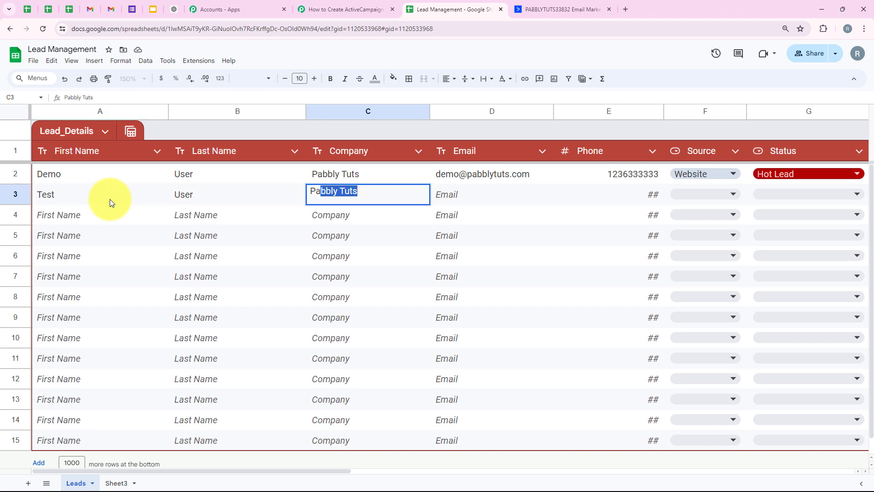
type("bbly C")
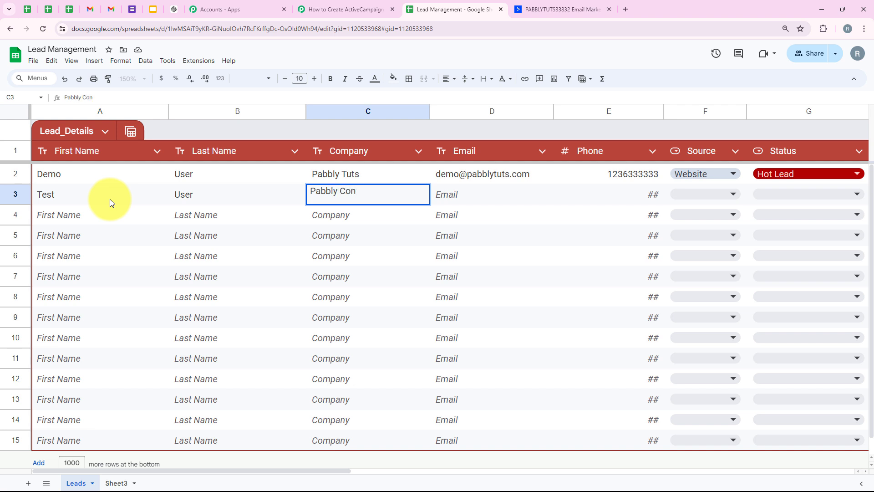
type("on")
key("Tab")
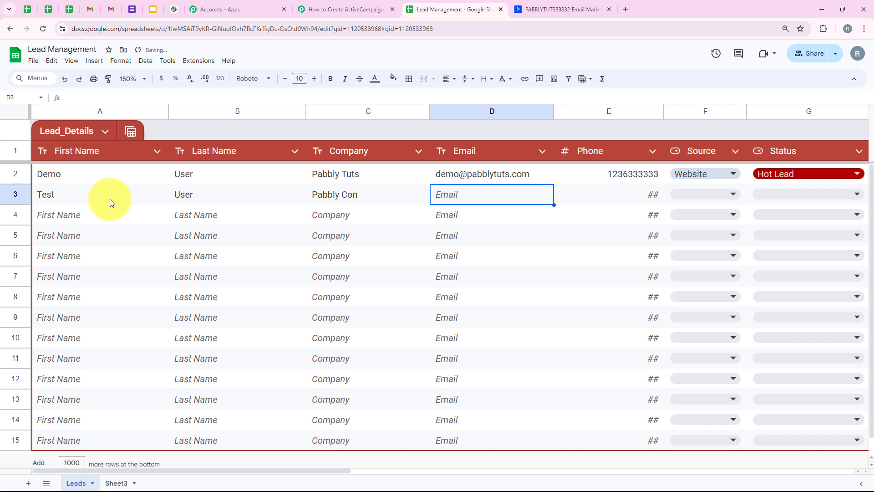
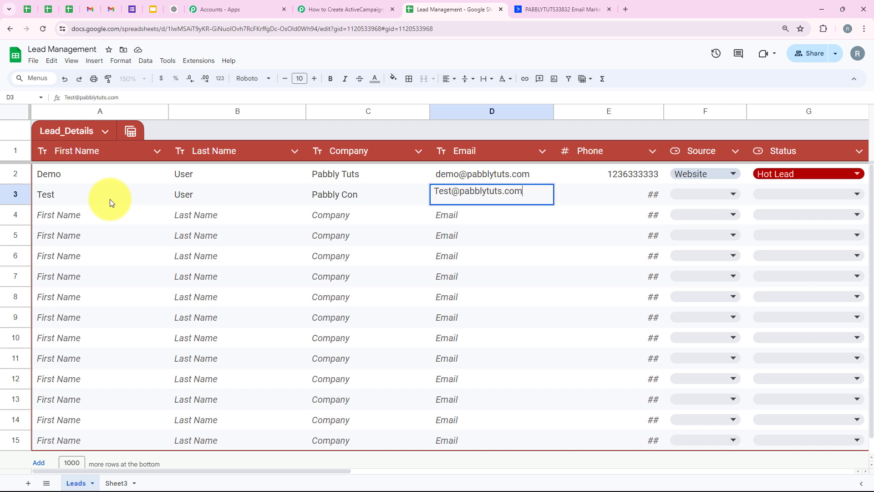
Step: Fill in the test lead's email address and phone number in row 3
key("Tab")
type("25")
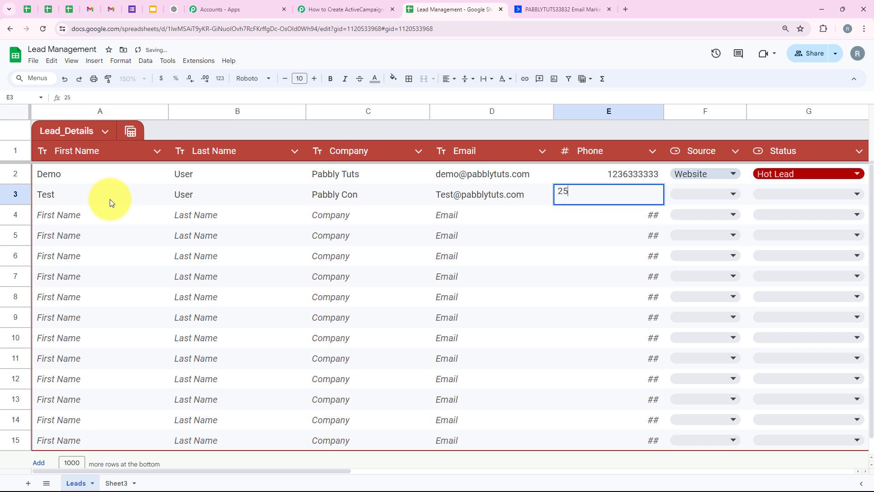
type("2222222")
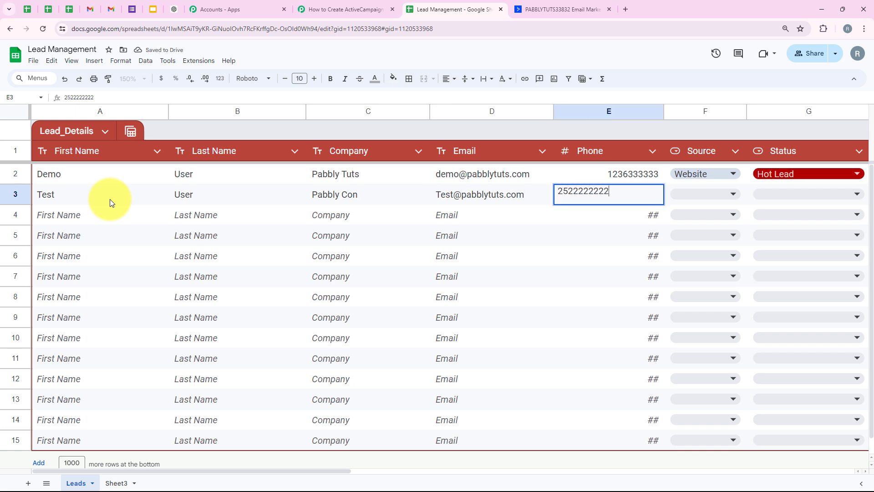
type("2")
key("Tab")
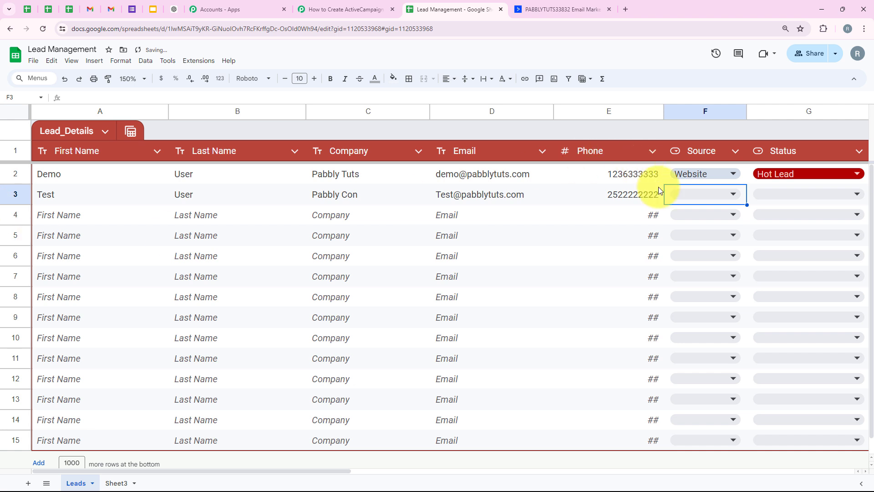
Step: Set the row 3 lead's Source to Referal and its Status to Warm Lead
left_click(687, 193)
left_click(690, 255)
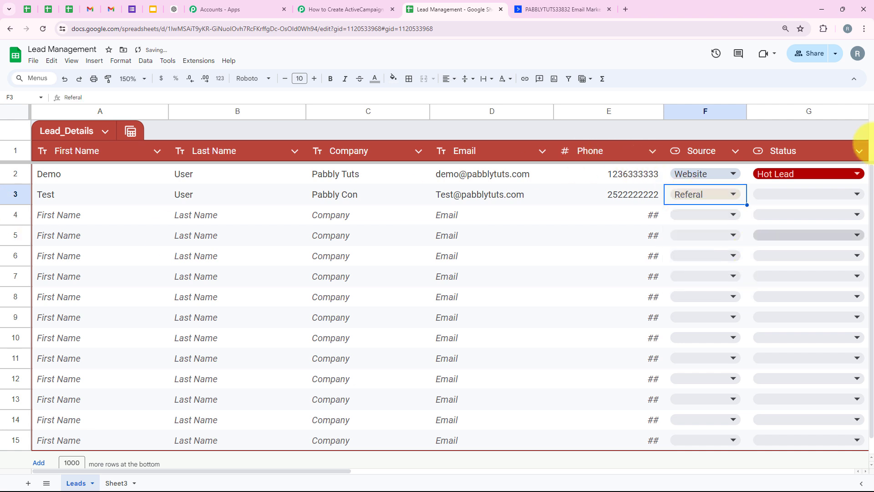
left_click(780, 195)
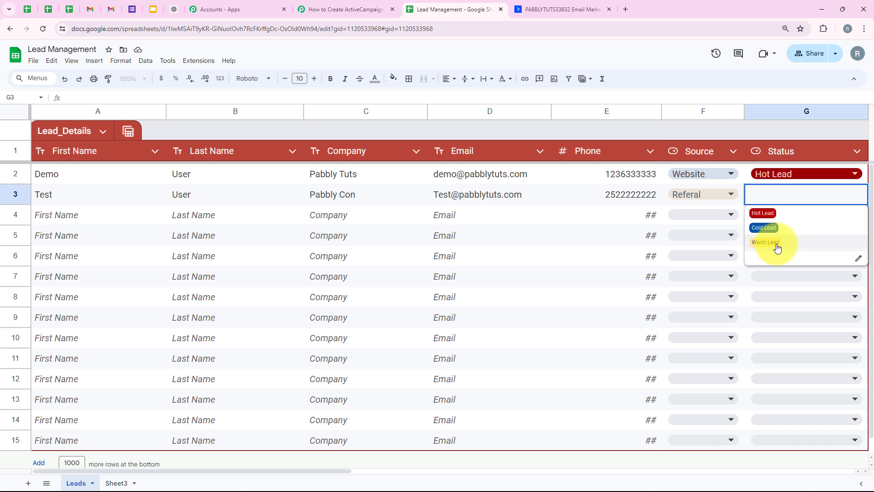
left_click(777, 247)
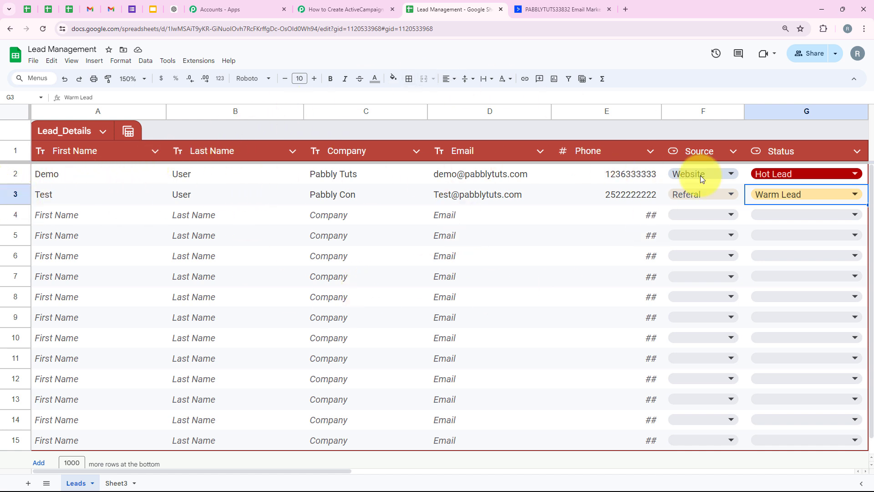
left_click_drag(337, 471, 361, 468)
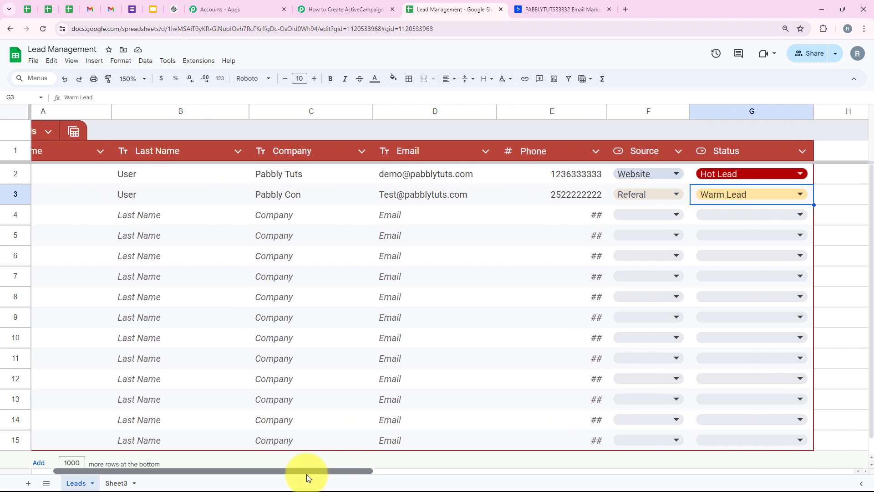
left_click_drag(307, 474, 284, 474)
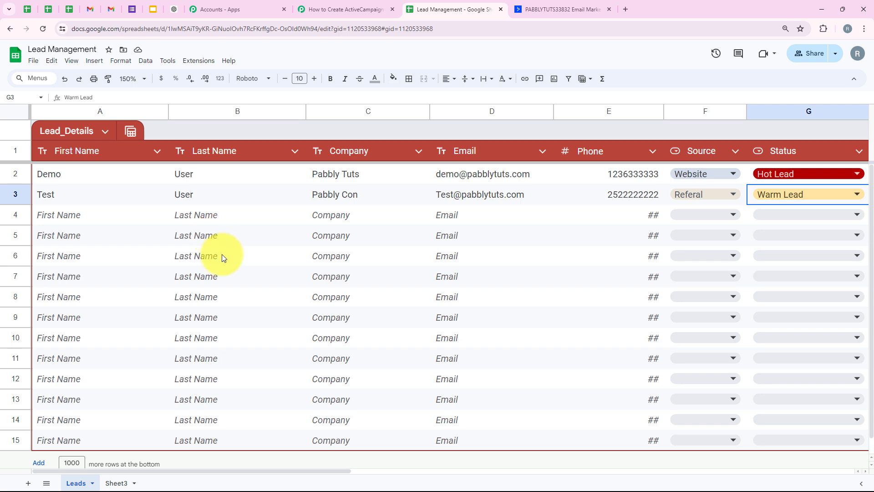
Step: Reload the ActiveCampaign contacts page to check for the new lead, then review the trigger and action in the Pabbly Connect workflow
left_click(562, 9)
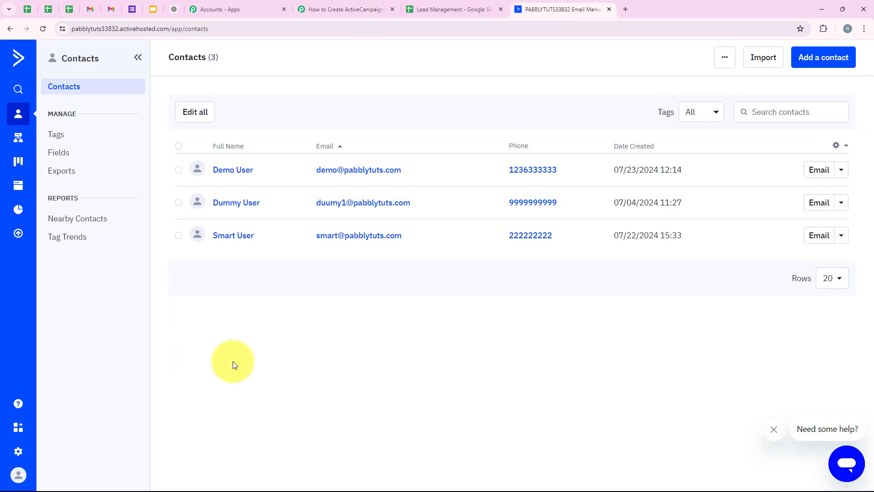
left_click(42, 29)
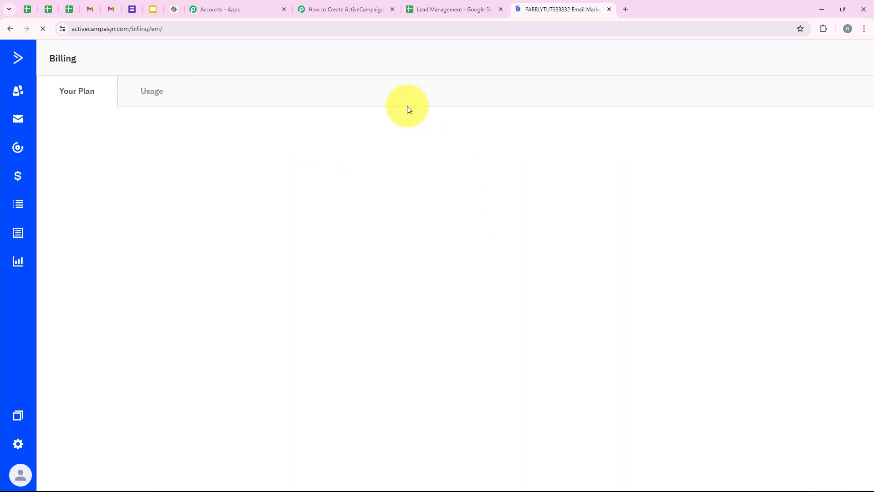
left_click(334, 9)
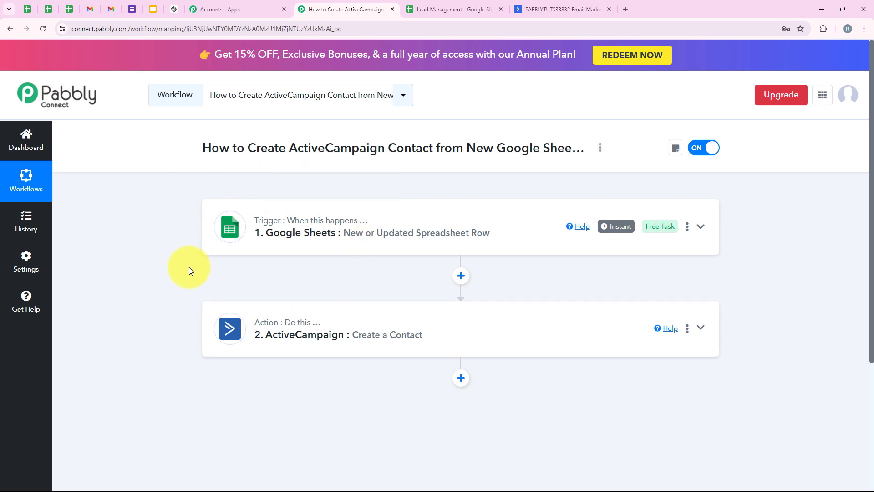
scroll(215, 291, "down", 1)
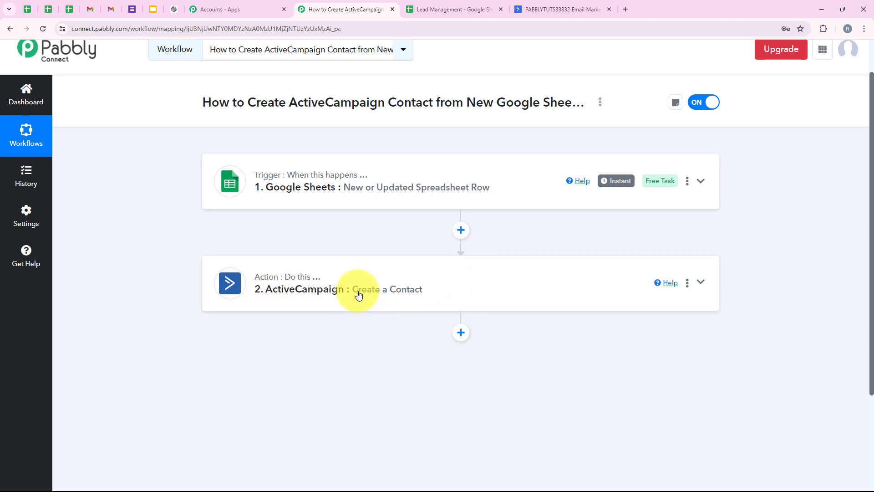
scroll(405, 316, "up", 1)
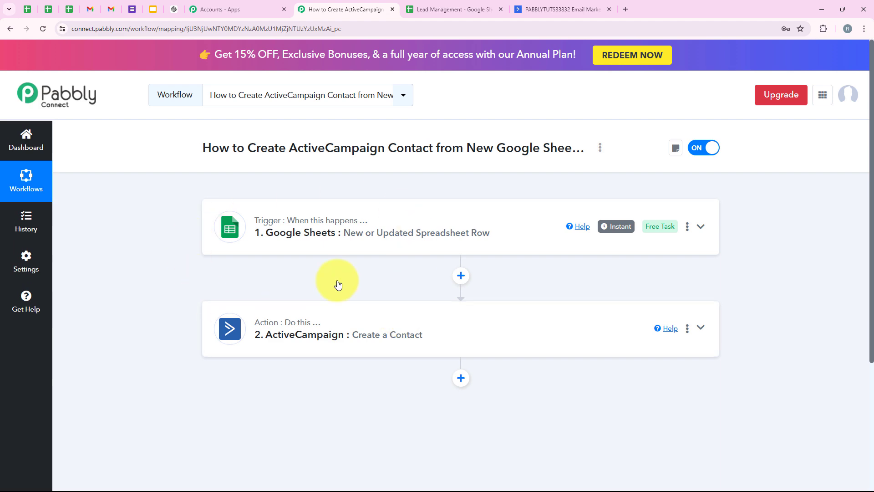
Step: Highlight the empty row 4 from First Name to Status in the Lead Management sheet, then return to the Pabbly Connect workflow
left_click(431, 6)
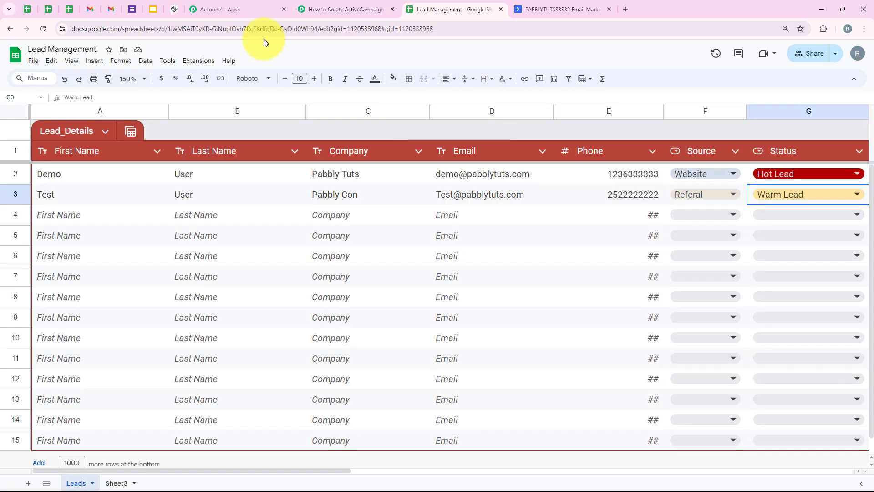
left_click_drag(80, 211, 765, 213)
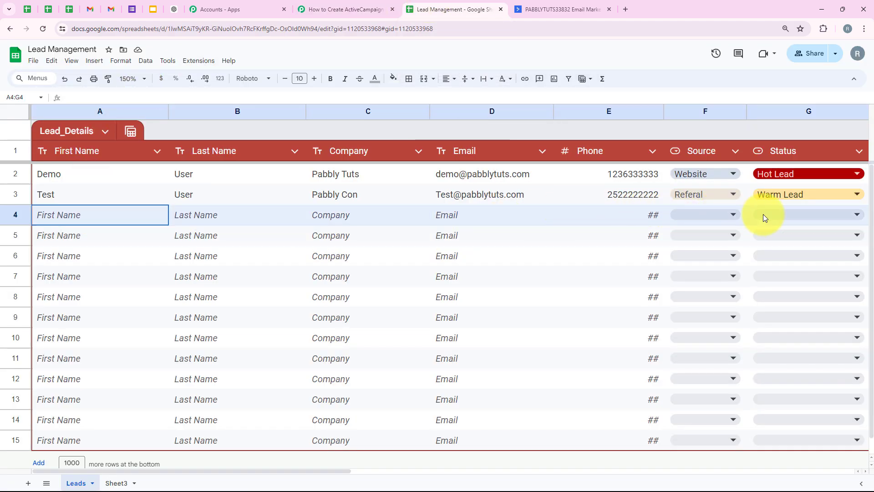
left_click(342, 9)
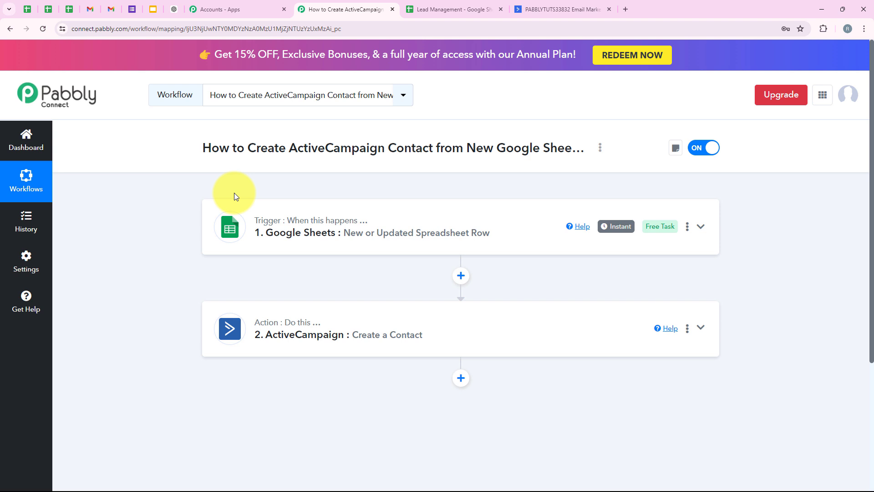
Step: Check the ActiveCampaign Contacts list against the row 3 lead in the Lead Management sheet, then return to the Pabbly Connect workflow
left_click(585, 3)
left_click(87, 91)
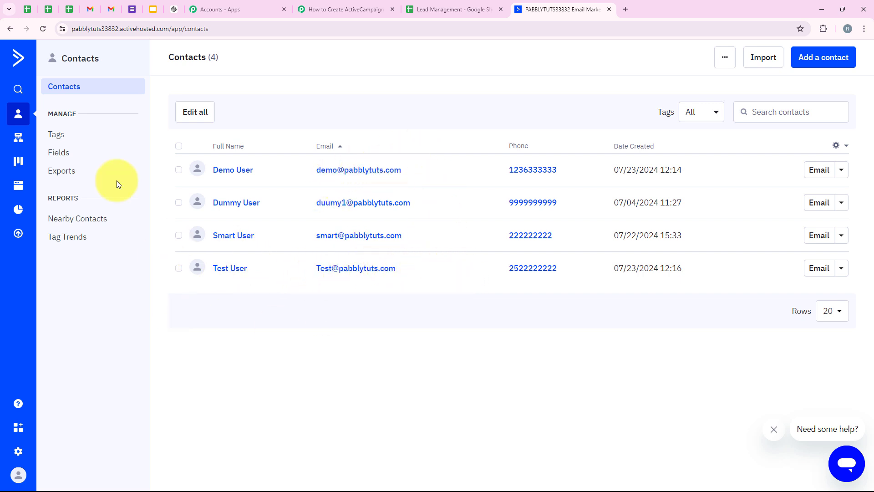
left_click(415, 11)
left_click(219, 194)
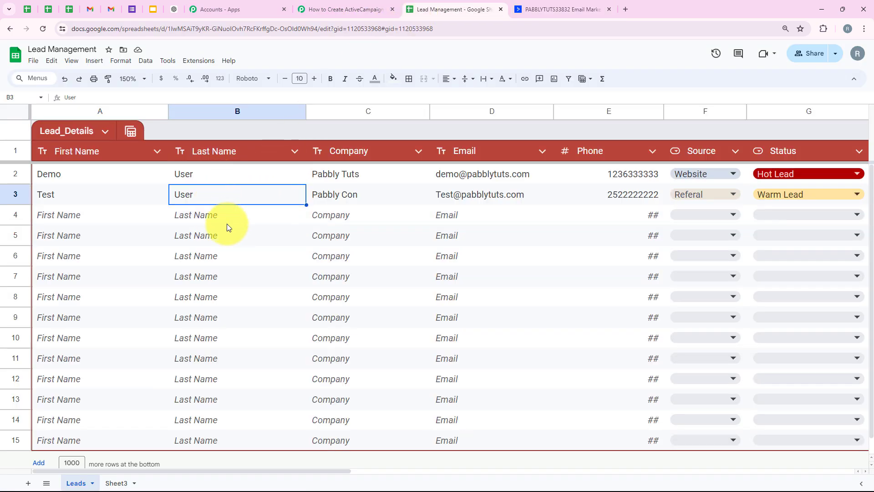
left_click(364, 9)
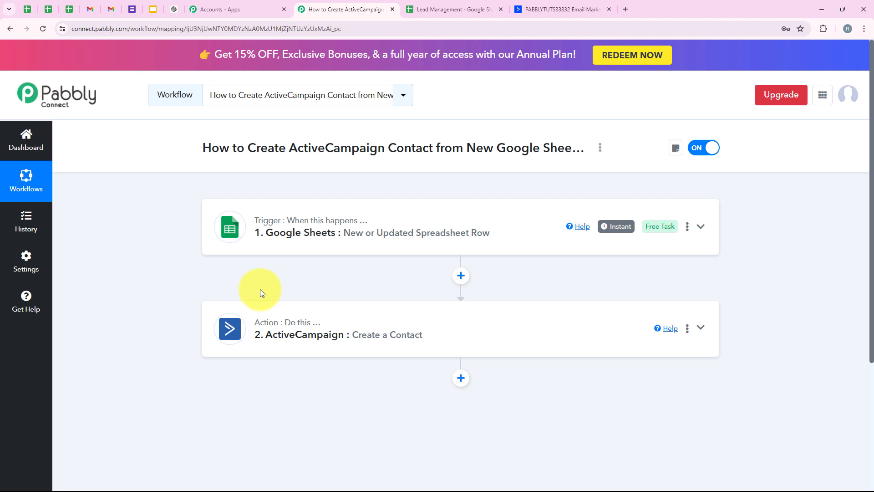